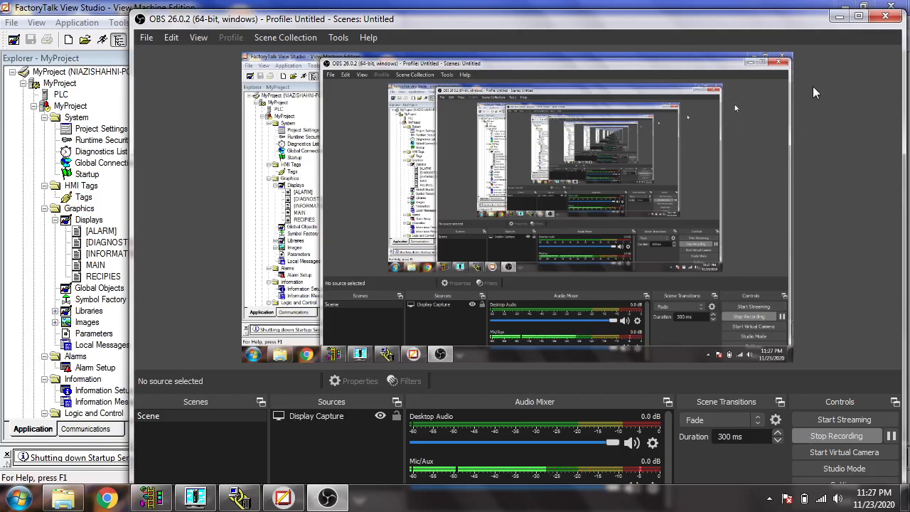
Step: In FactoryTalk View Studio, open the MAIN display and move its title text up to about x = 287, y = 12
{"action": "left_click", "coordinate": [829, 22]}
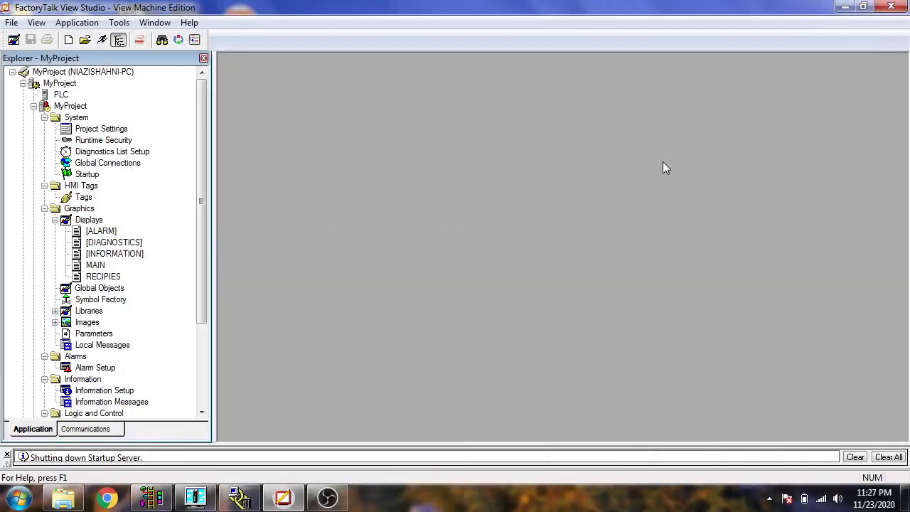
{"action": "double_click", "coordinate": [99, 265]}
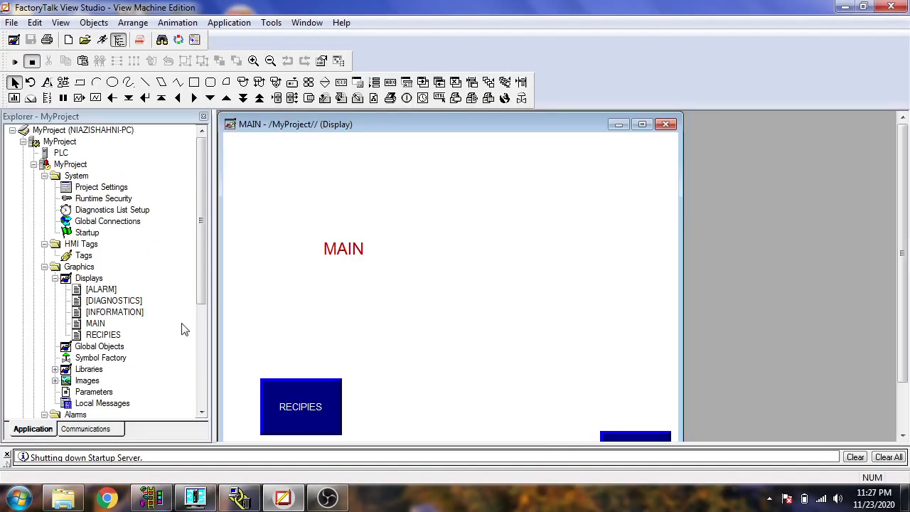
{"action": "left_click_drag", "start_coordinate": [340, 253], "coordinate": [446, 154]}
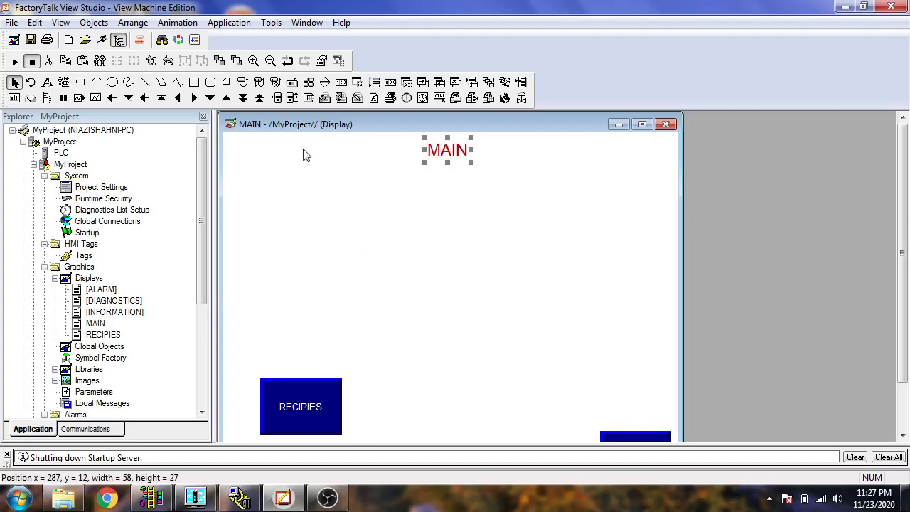
Step: Place a momentary push button about 99 by 80 below and to the left of the title on the MAIN display
{"action": "left_click", "coordinate": [94, 22]}
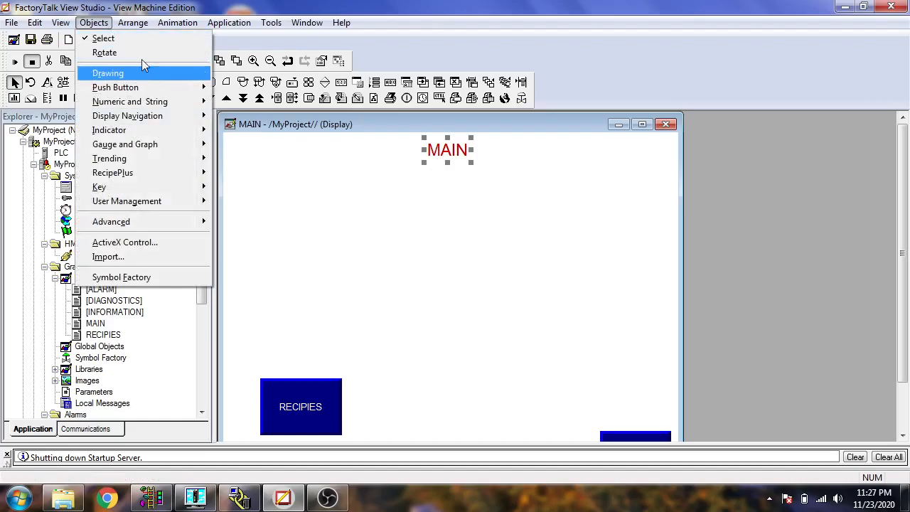
{"action": "mouse_move", "coordinate": [168, 87]}
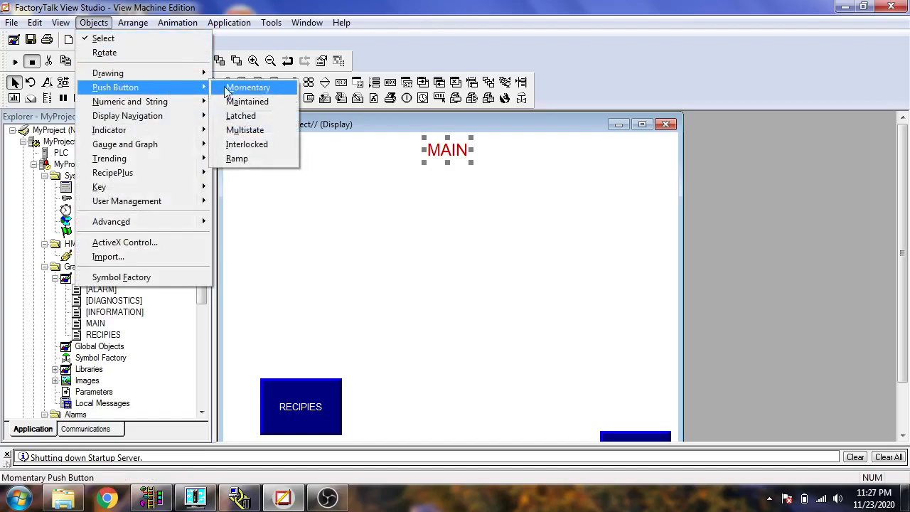
{"action": "left_click", "coordinate": [226, 90]}
{"action": "left_click_drag", "start_coordinate": [239, 184], "coordinate": [308, 240]}
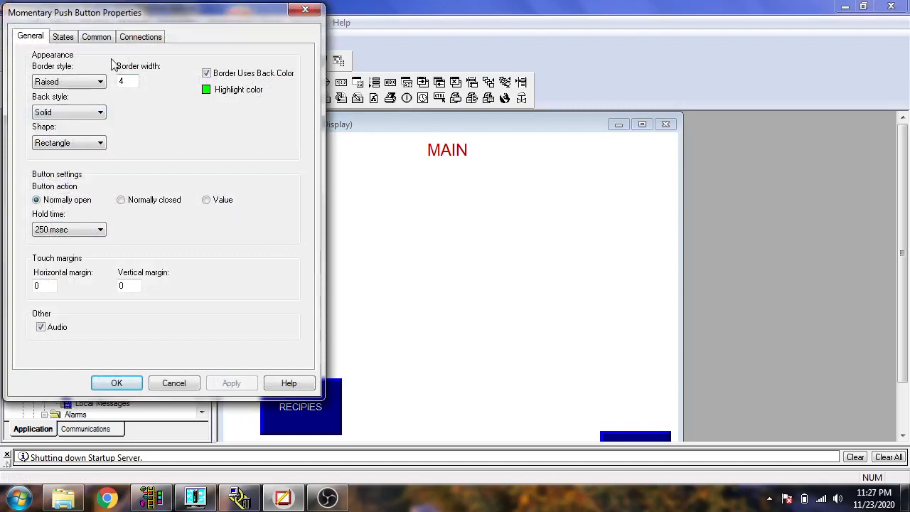
Step: Set the momentary push button's State0 caption to PRESS
{"action": "left_click", "coordinate": [65, 37]}
{"action": "left_click", "coordinate": [58, 80]}
{"action": "left_click", "coordinate": [59, 70]}
{"action": "left_click", "coordinate": [57, 79]}
{"action": "left_click", "coordinate": [124, 130]}
{"action": "left_click", "coordinate": [62, 70]}
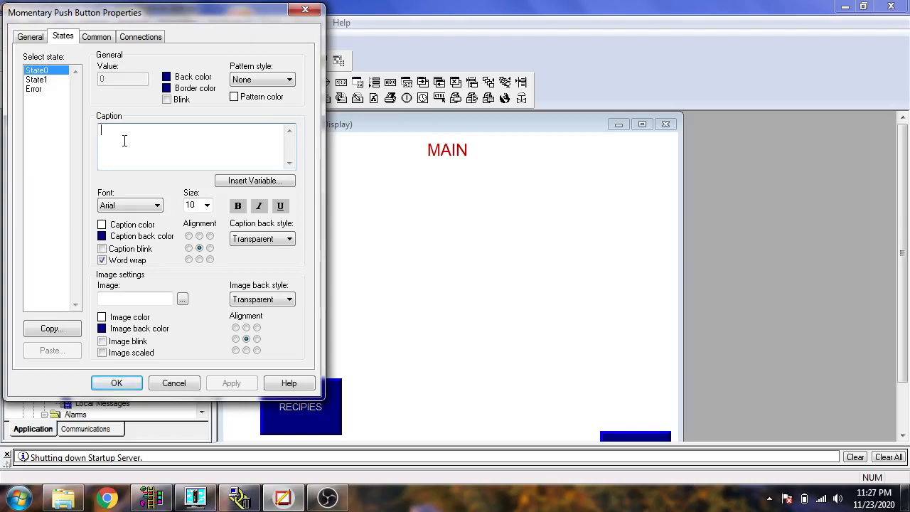
{"action": "type", "text": "PRESS"}
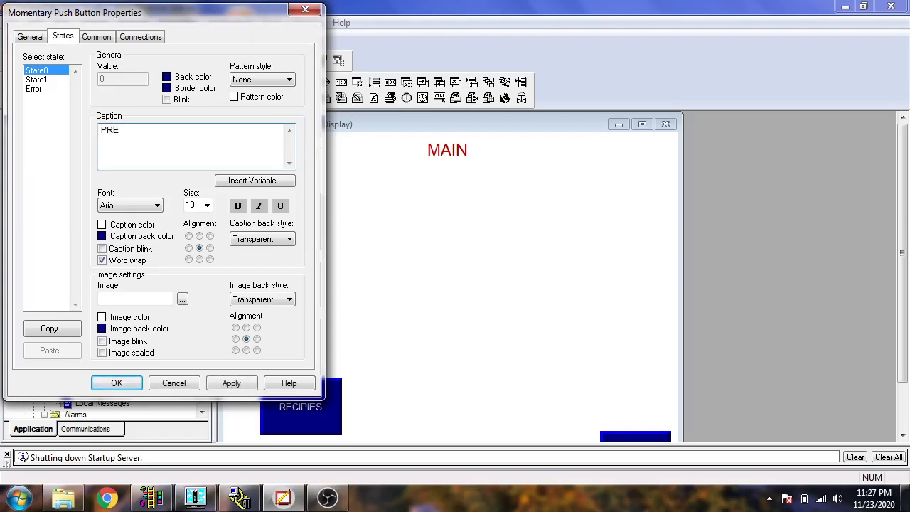
Step: Set the State1 caption to RELEASE and compare the settings of both button states
{"action": "left_click", "coordinate": [53, 80]}
{"action": "left_click", "coordinate": [133, 128]}
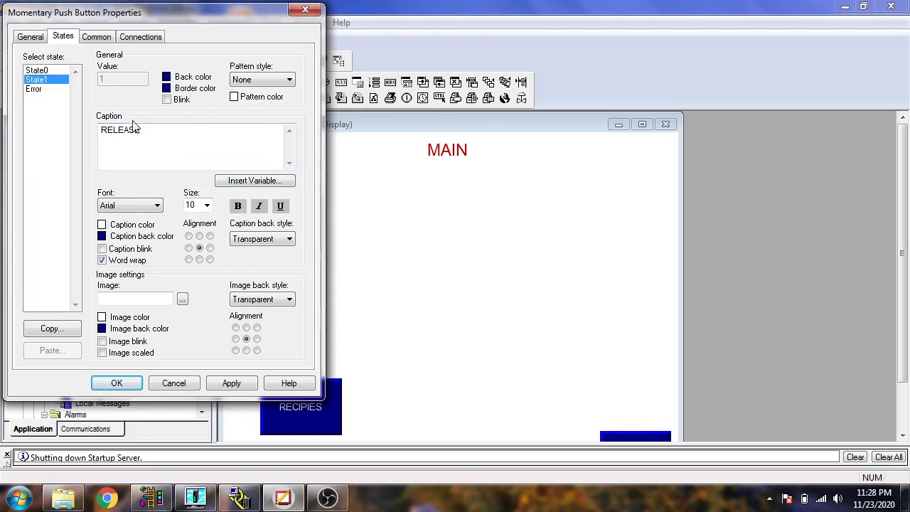
{"action": "left_click", "coordinate": [68, 74]}
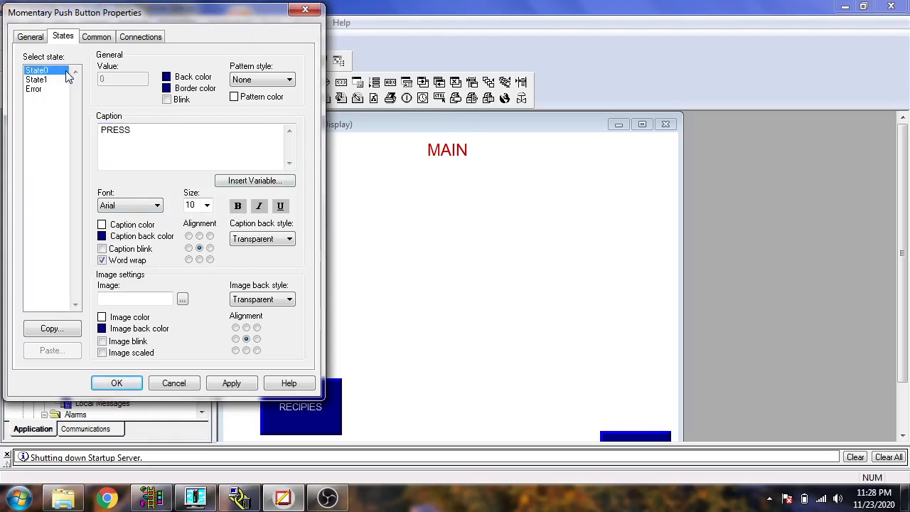
{"action": "left_click", "coordinate": [64, 80]}
{"action": "left_click", "coordinate": [64, 71]}
Step: Give the State0 caption a Solid back style and a white caption color, keeping Arial at size 10
{"action": "left_click", "coordinate": [255, 240]}
{"action": "left_click", "coordinate": [254, 252]}
{"action": "left_click", "coordinate": [155, 206]}
{"action": "left_click", "coordinate": [153, 206]}
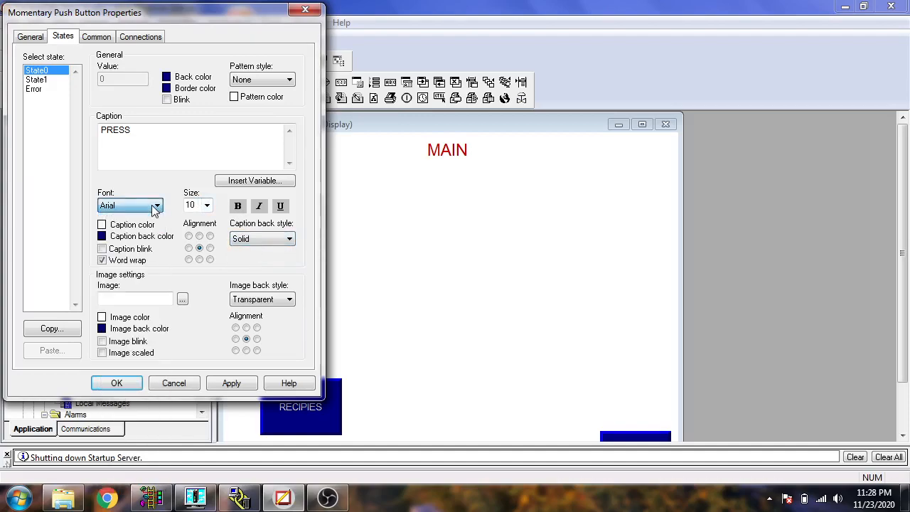
{"action": "left_click", "coordinate": [207, 206]}
{"action": "left_click", "coordinate": [207, 207]}
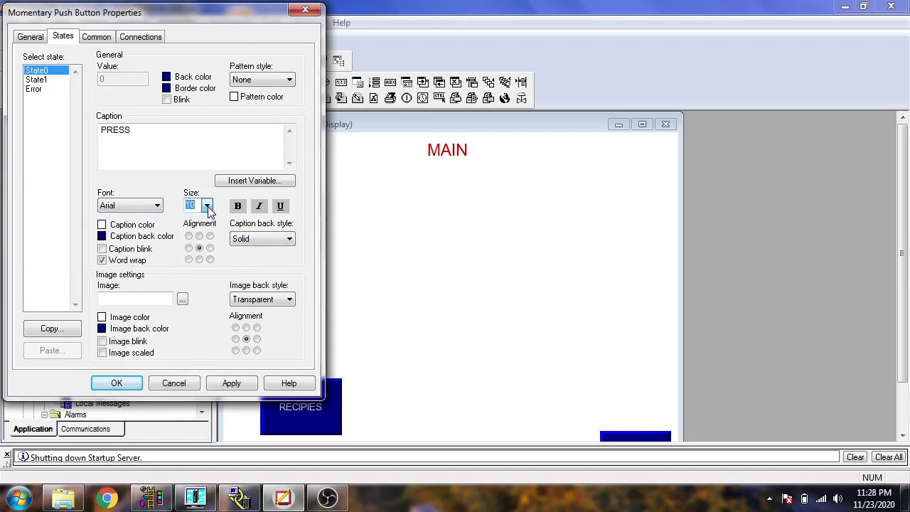
{"action": "left_click", "coordinate": [102, 226]}
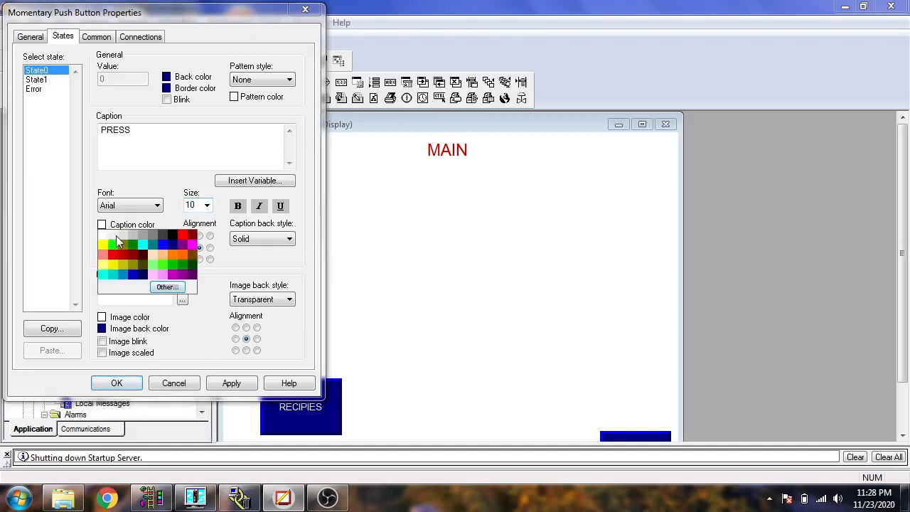
{"action": "left_click", "coordinate": [105, 242]}
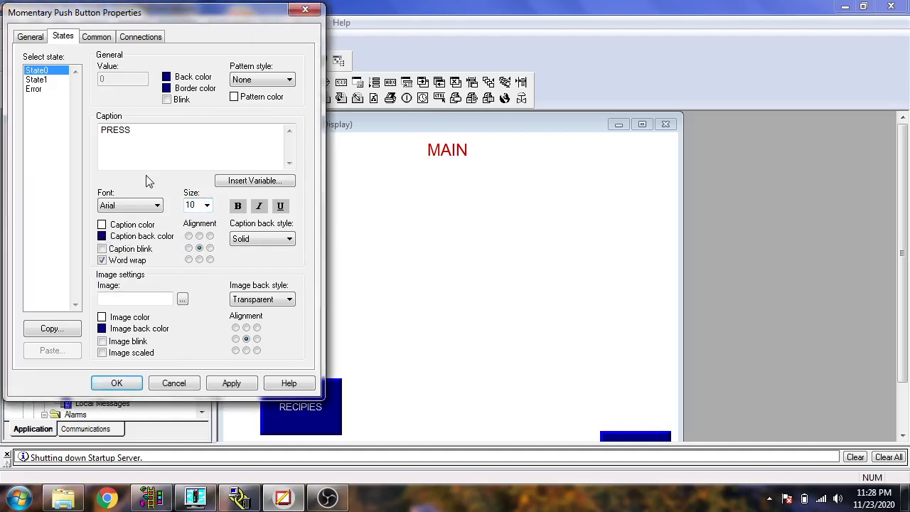
Step: Check State1's caption color choices, then apply the push button settings and close its properties
{"action": "left_click", "coordinate": [59, 80]}
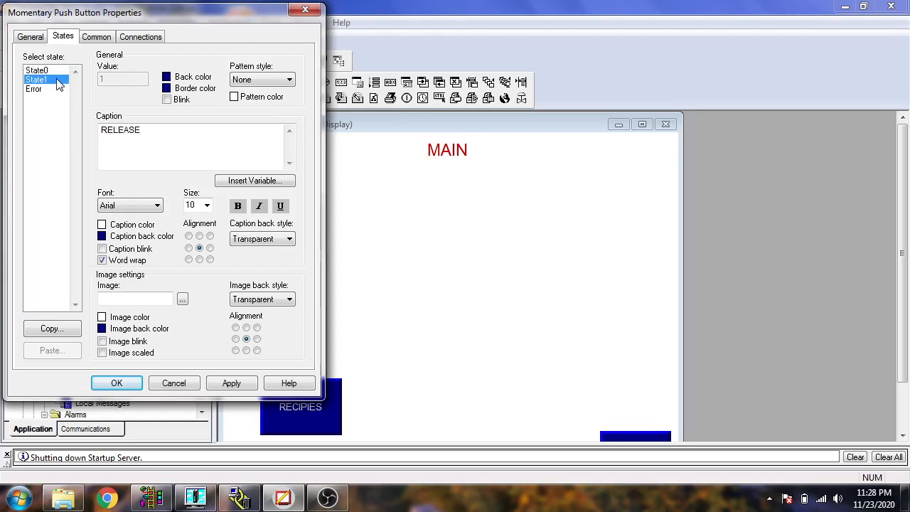
{"action": "left_click", "coordinate": [103, 226]}
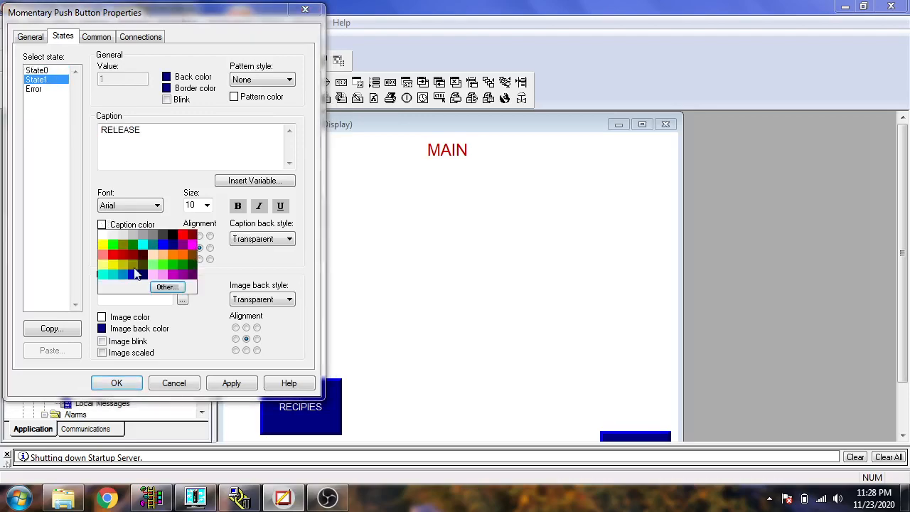
{"action": "left_click", "coordinate": [231, 384]}
{"action": "left_click", "coordinate": [232, 383]}
{"action": "left_click", "coordinate": [131, 384]}
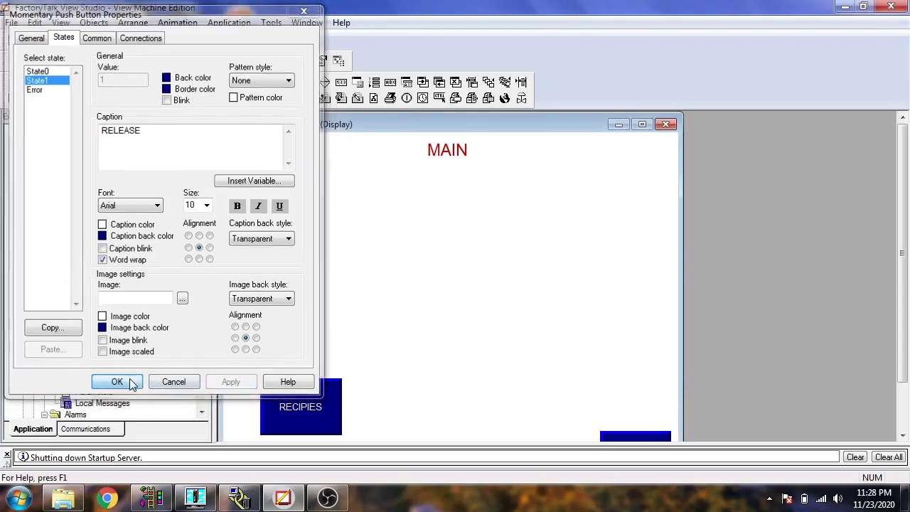
Step: Reopen the state settings of the new push button on the MAIN display
{"action": "left_click", "coordinate": [290, 214]}
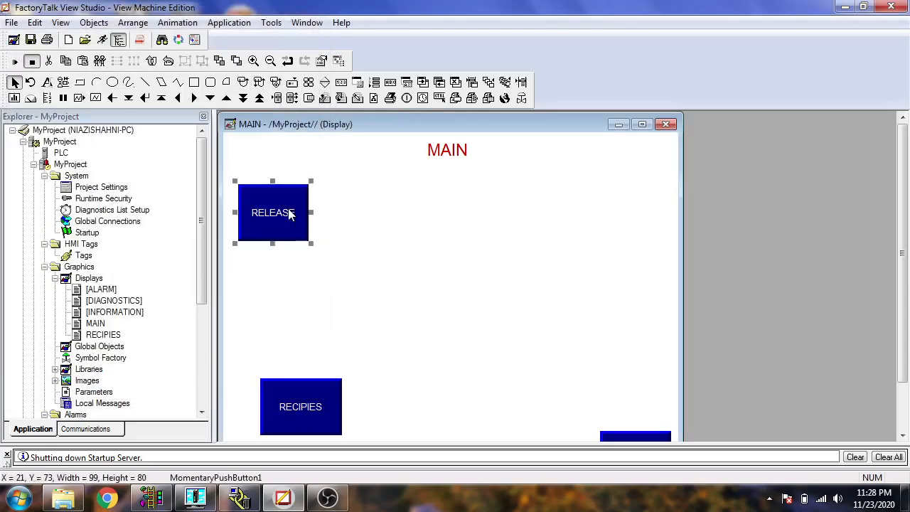
{"action": "double_click", "coordinate": [289, 213]}
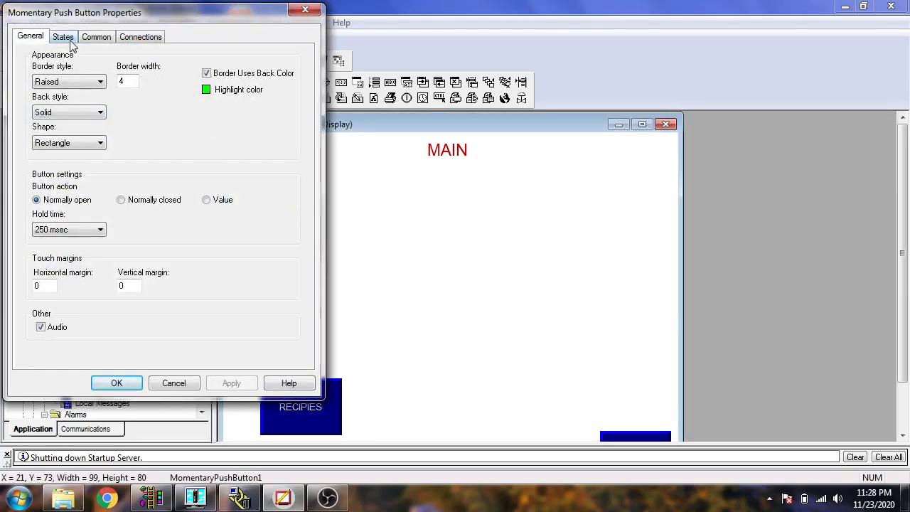
{"action": "left_click", "coordinate": [68, 38]}
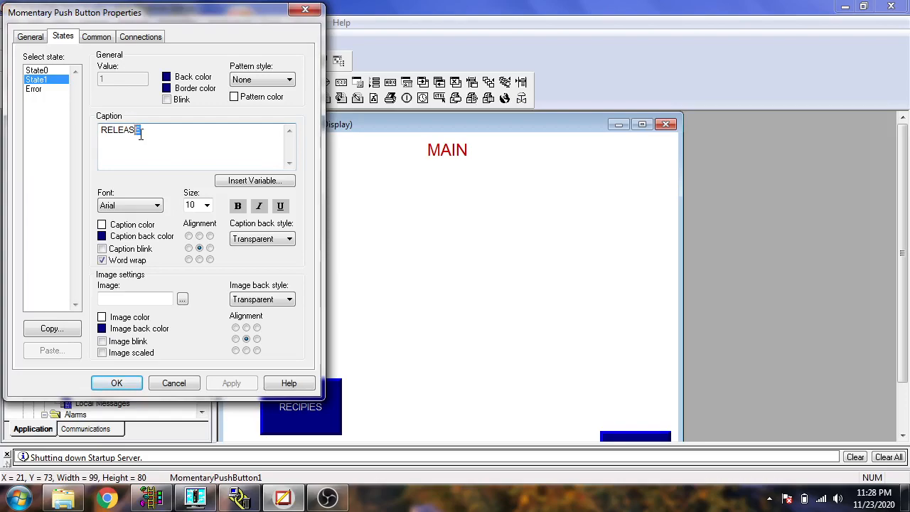
Step: Replace the State1 caption with PRESS and select the State0 caption text
{"action": "left_click_drag", "start_coordinate": [141, 131], "coordinate": [101, 133]}
{"action": "type", "text": "PRESS"}
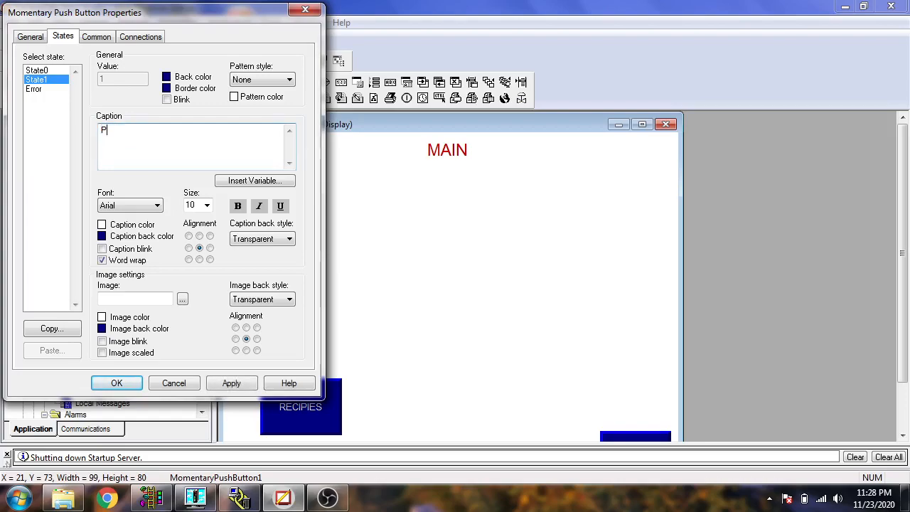
{"action": "left_click", "coordinate": [59, 70]}
{"action": "left_click_drag", "start_coordinate": [134, 131], "coordinate": [93, 130]}
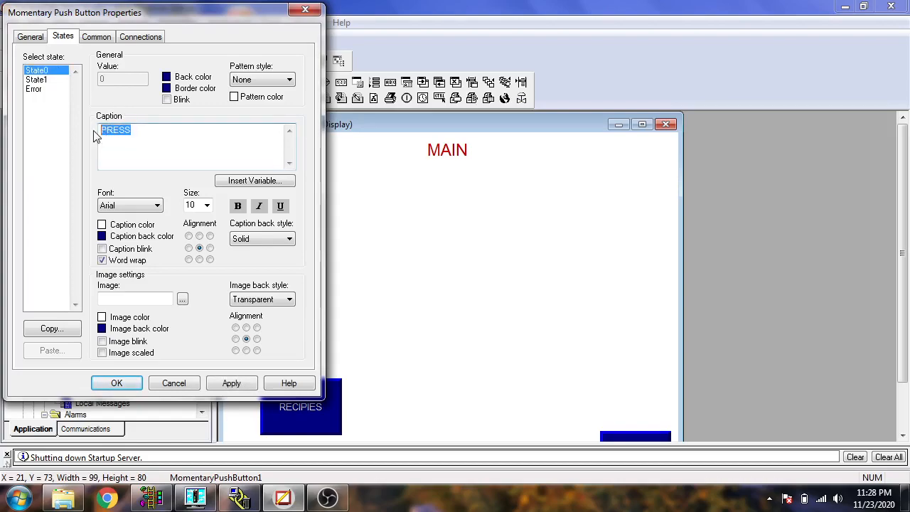
Step: Change the State1 caption back to RELEASE and check it against State0
{"action": "left_click", "coordinate": [56, 81]}
{"action": "left_click_drag", "start_coordinate": [132, 131], "coordinate": [99, 135]}
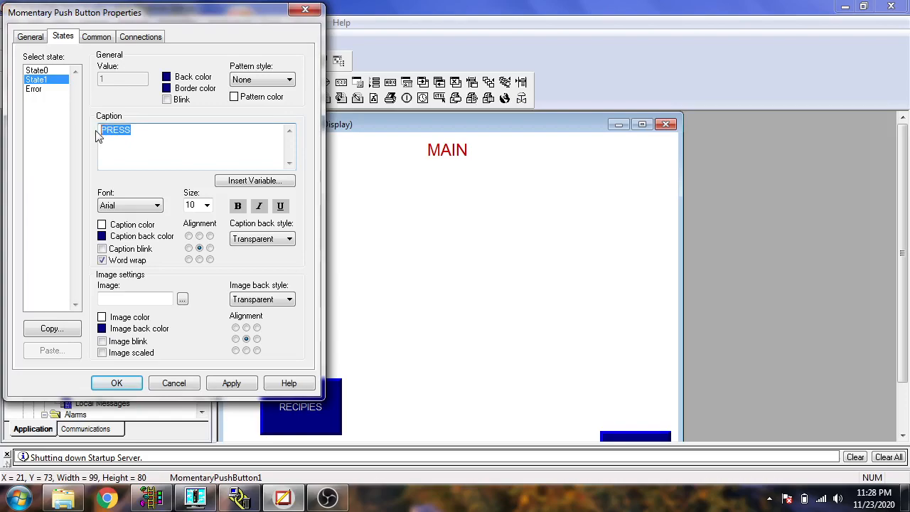
{"action": "type", "text": "R"}
{"action": "left_click", "coordinate": [55, 72]}
{"action": "left_click", "coordinate": [59, 81]}
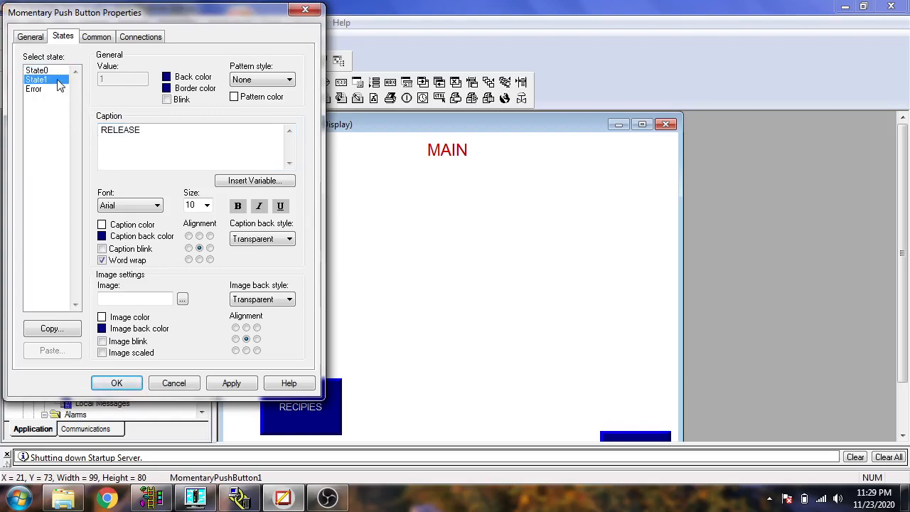
Step: Set State1's caption back style to Solid and its pattern style to None
{"action": "left_click", "coordinate": [262, 238]}
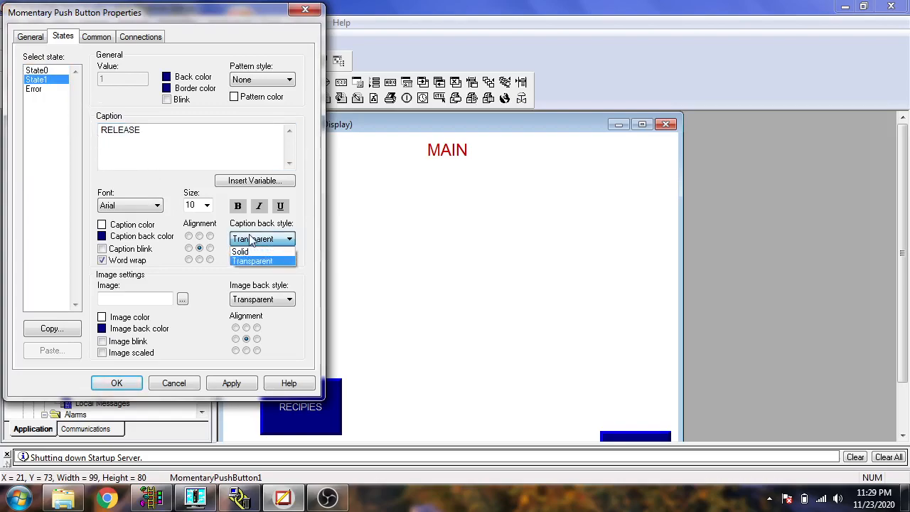
{"action": "left_click", "coordinate": [249, 250]}
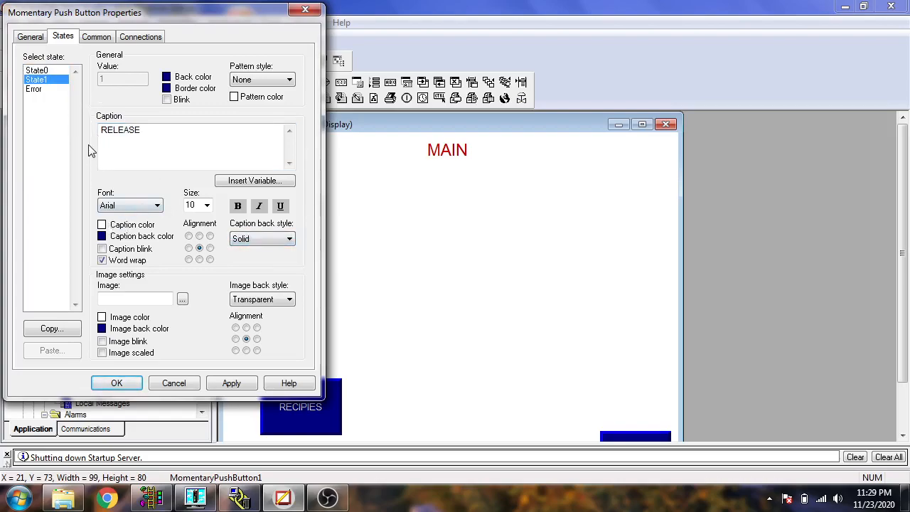
{"action": "left_click", "coordinate": [57, 70]}
{"action": "left_click", "coordinate": [56, 80]}
{"action": "left_click", "coordinate": [252, 81]}
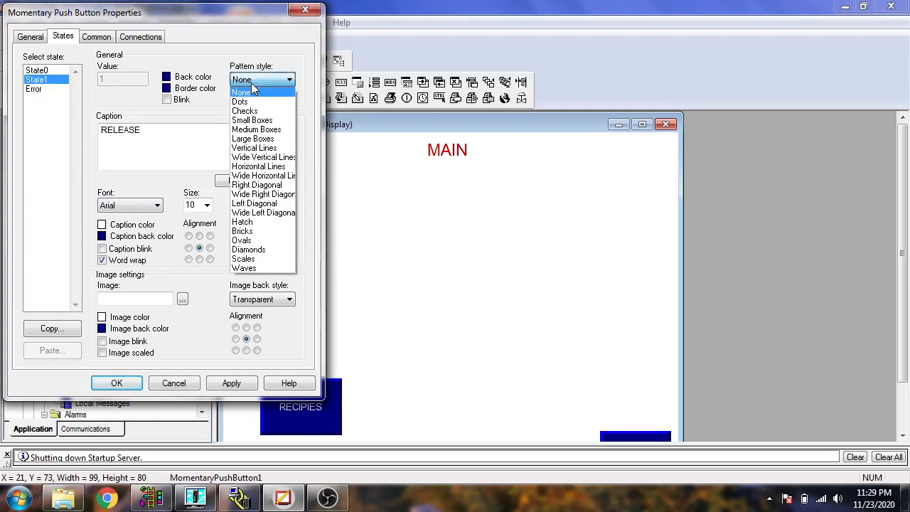
{"action": "left_click", "coordinate": [252, 92]}
{"action": "left_click", "coordinate": [250, 182]}
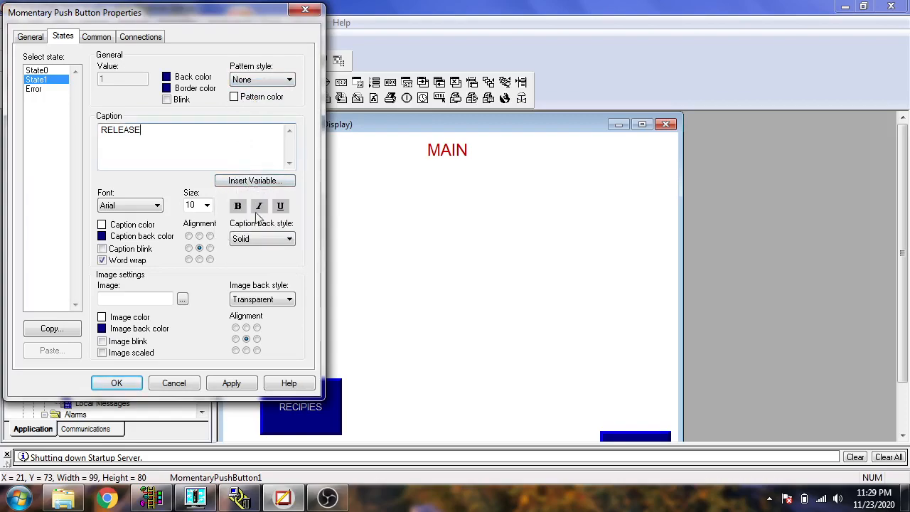
{"action": "left_click", "coordinate": [263, 238]}
{"action": "left_click", "coordinate": [262, 246]}
{"action": "left_click_drag", "start_coordinate": [147, 131], "coordinate": [91, 132]}
Step: Set State1's back color to bright green and apply it
{"action": "left_click", "coordinate": [169, 77]}
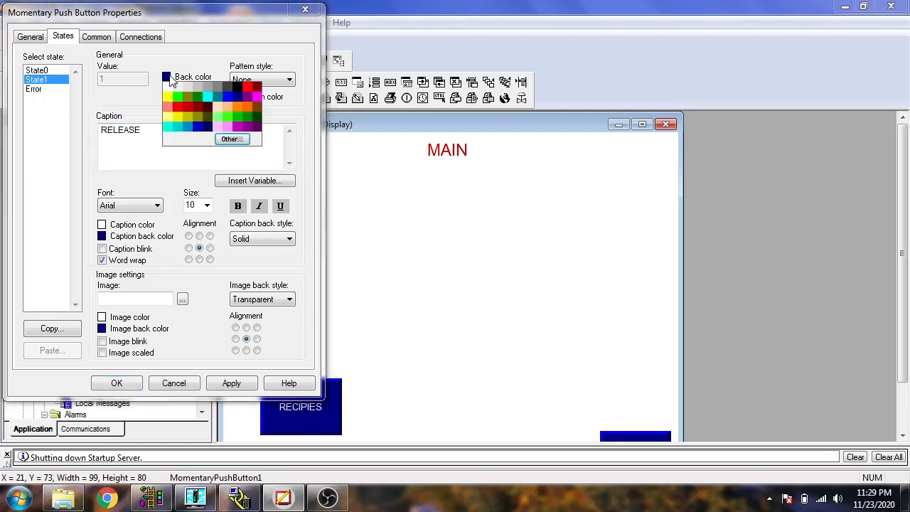
{"action": "left_click", "coordinate": [168, 77]}
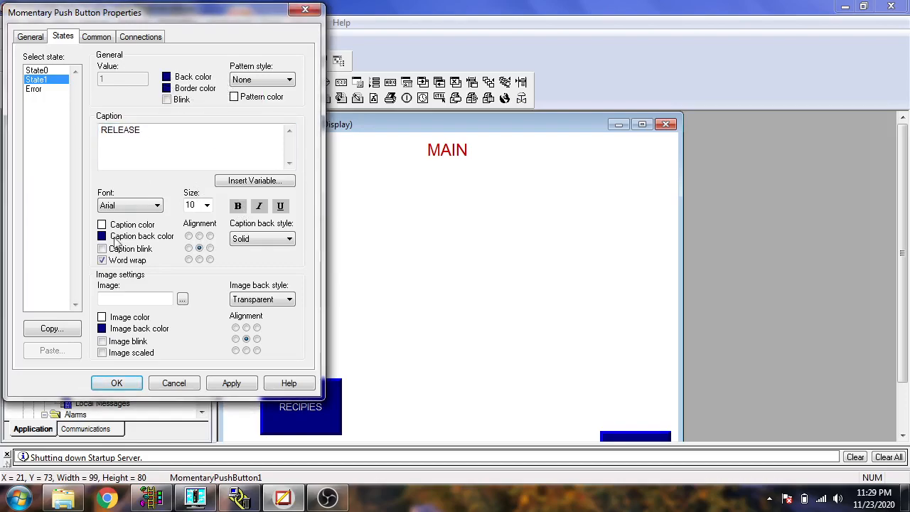
{"action": "left_click", "coordinate": [169, 80]}
{"action": "left_click", "coordinate": [168, 78]}
{"action": "left_click", "coordinate": [169, 78]}
{"action": "left_click", "coordinate": [179, 97]}
{"action": "left_click", "coordinate": [231, 383]}
Step: Set State1's back color to dark blue and apply the change
{"action": "left_click_drag", "start_coordinate": [251, 29], "coordinate": [464, 85]}
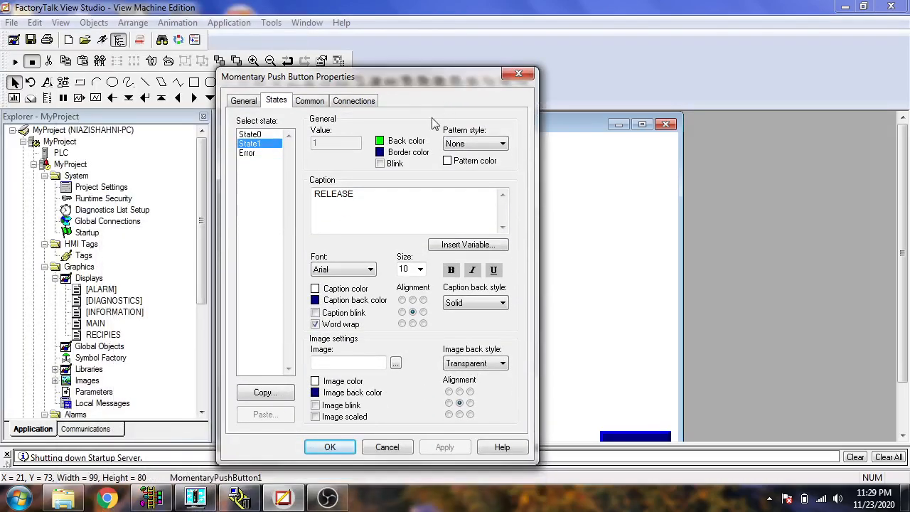
{"action": "left_click", "coordinate": [380, 142]}
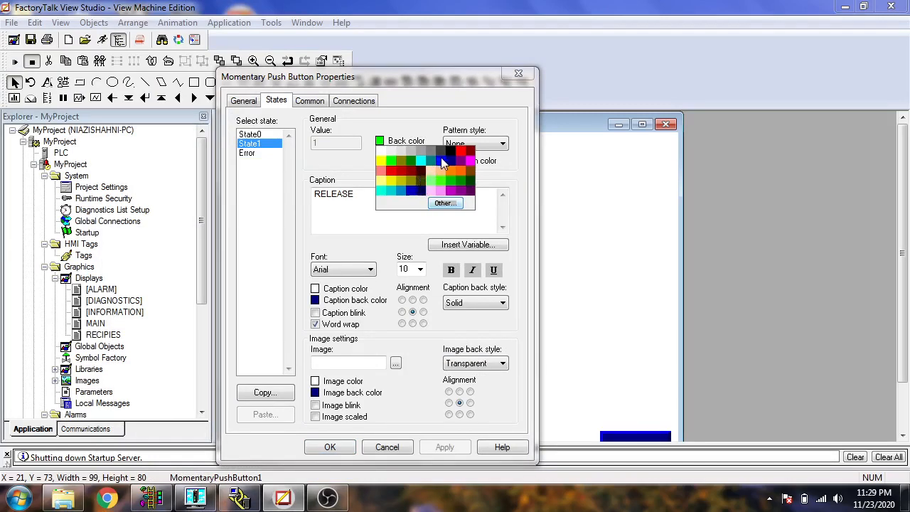
{"action": "left_click", "coordinate": [416, 190]}
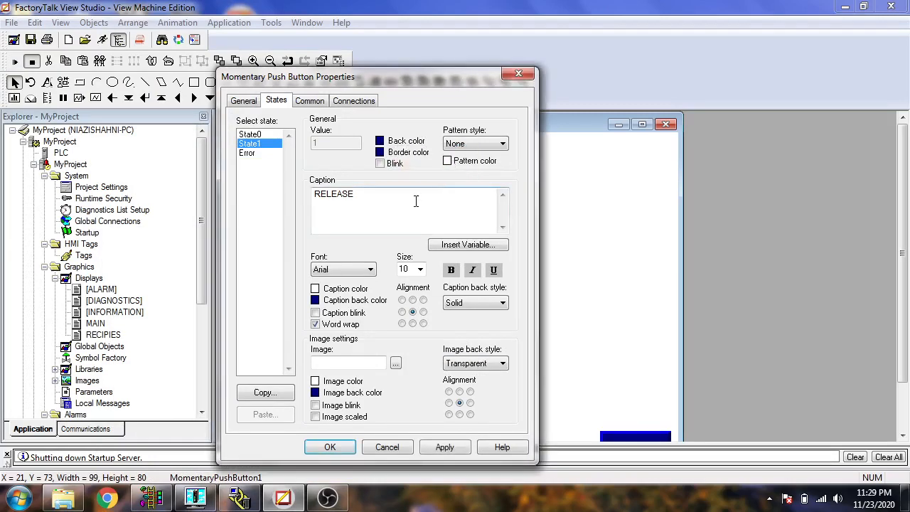
{"action": "left_click", "coordinate": [445, 446]}
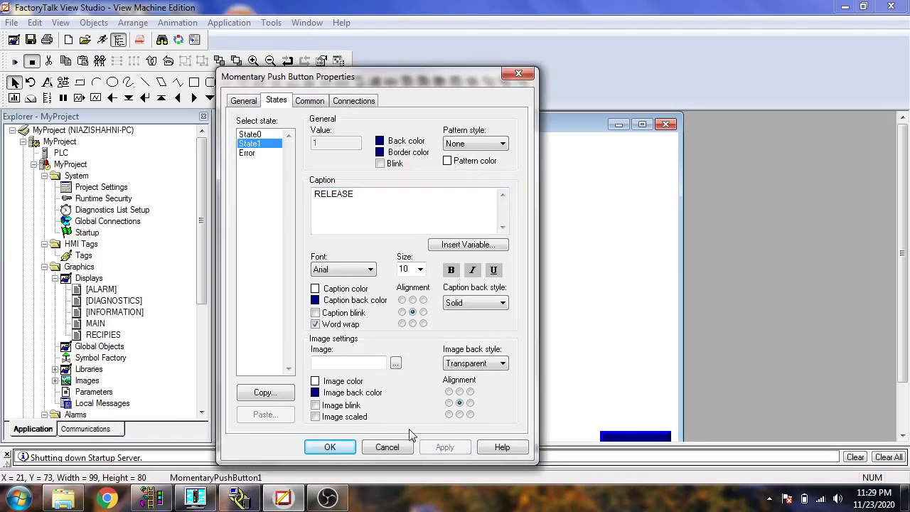
{"action": "left_click", "coordinate": [367, 270]}
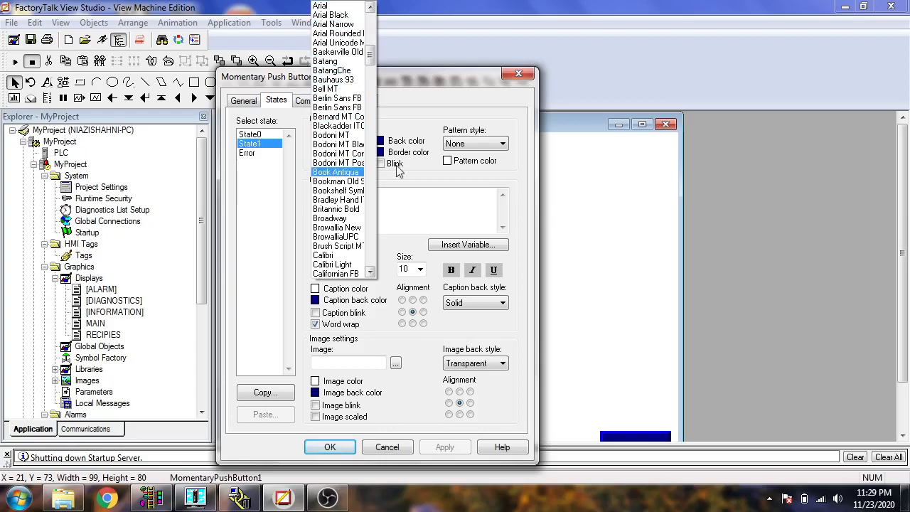
{"action": "left_click", "coordinate": [395, 187]}
{"action": "left_click", "coordinate": [316, 105]}
Step: Change the push button's border style to Line and its shape to Circle, and apply the changes
{"action": "left_click", "coordinate": [253, 101]}
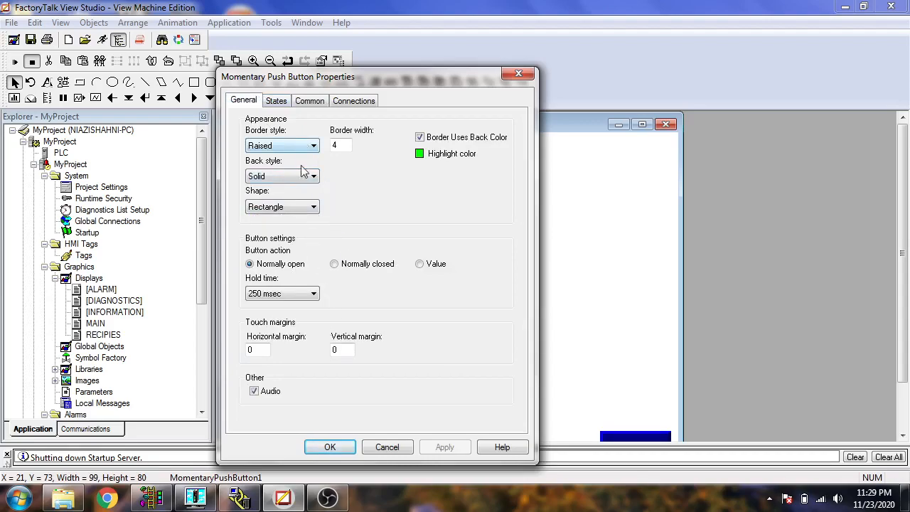
{"action": "left_click", "coordinate": [297, 209]}
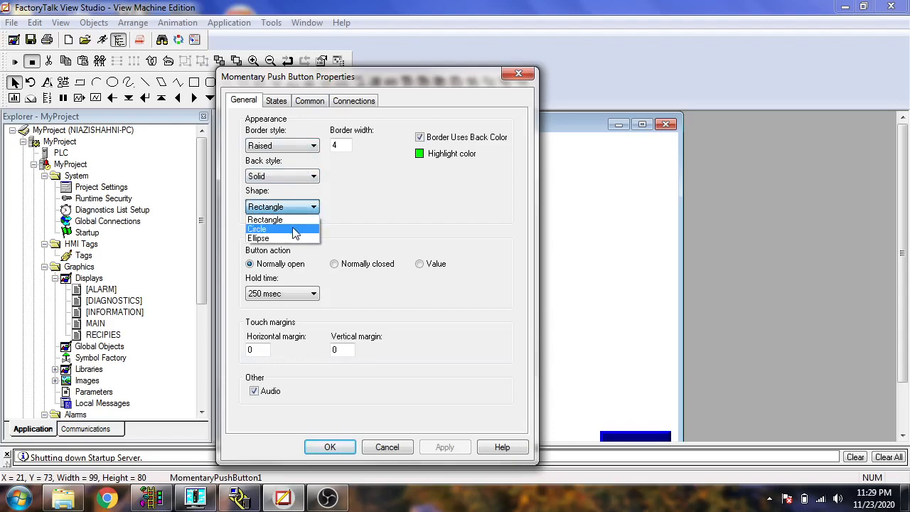
{"action": "left_click", "coordinate": [302, 228]}
{"action": "left_click_drag", "start_coordinate": [381, 84], "coordinate": [578, 51]}
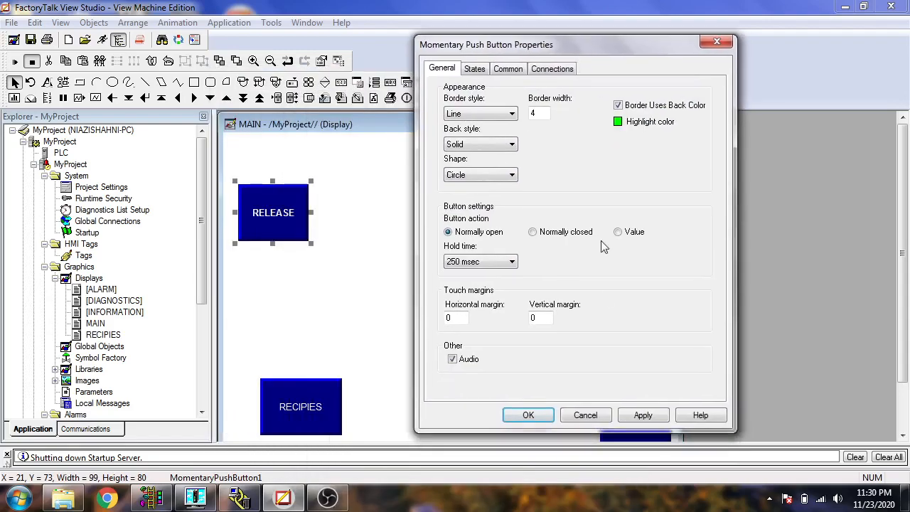
{"action": "left_click", "coordinate": [641, 416]}
Step: Set the push button's shape back to Rectangle with a Solid back style and apply it
{"action": "left_click", "coordinate": [505, 145]}
{"action": "left_click", "coordinate": [501, 154]}
{"action": "left_click", "coordinate": [498, 175]}
{"action": "left_click", "coordinate": [494, 191]}
{"action": "left_click", "coordinate": [639, 414]}
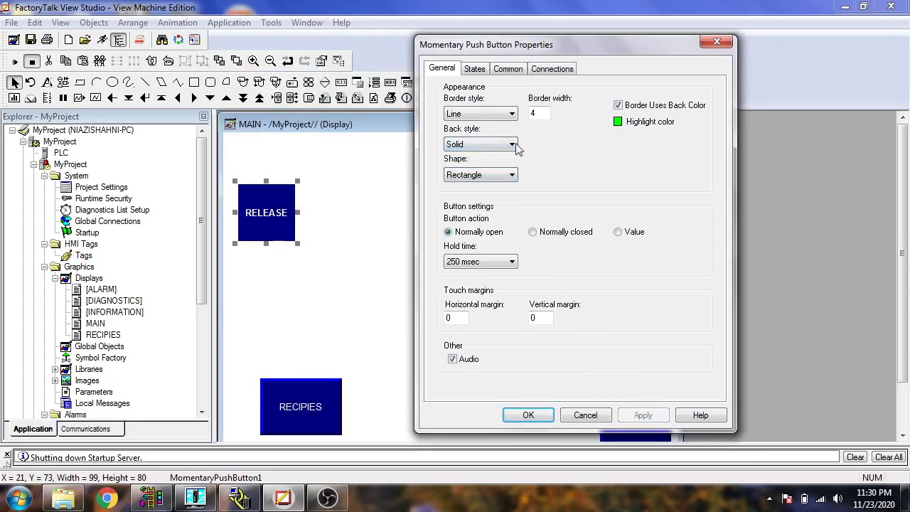
Step: Make State1's caption italic with a Solid caption back style and apply the change
{"action": "left_click_drag", "start_coordinate": [528, 46], "coordinate": [501, 46]}
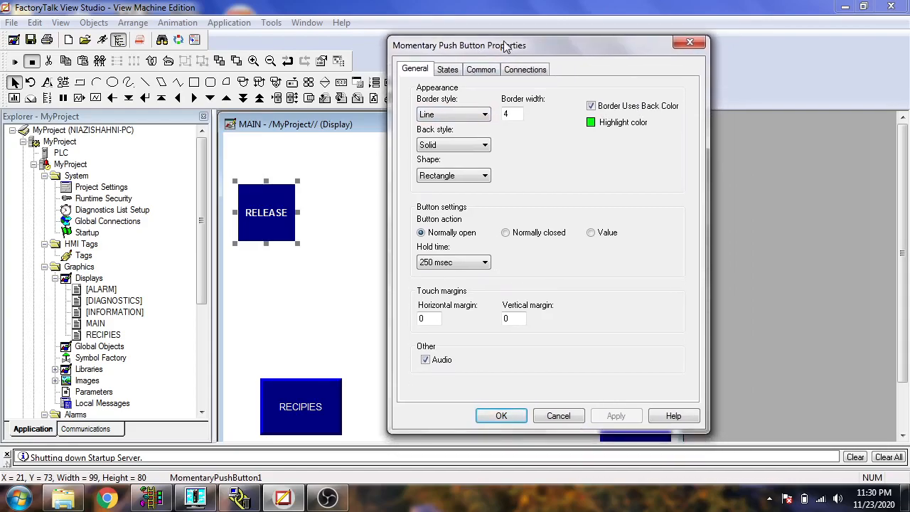
{"action": "left_click", "coordinate": [458, 71]}
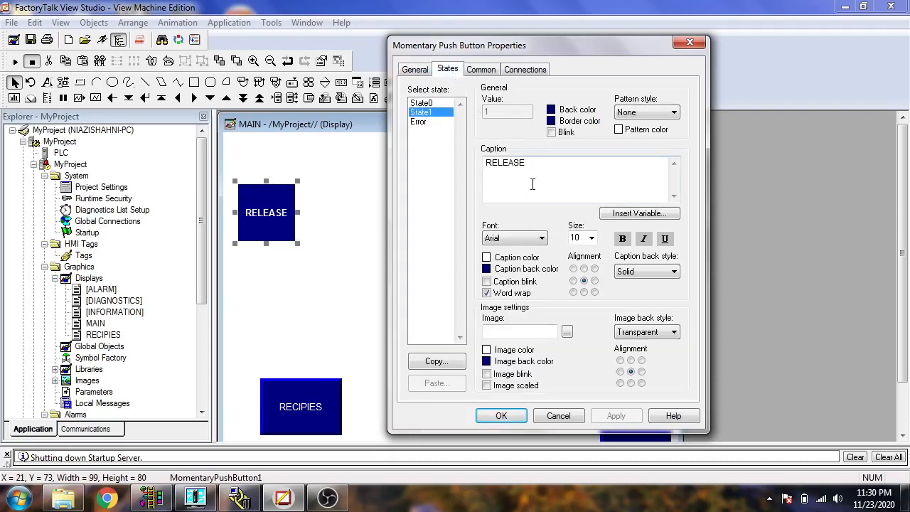
{"action": "left_click", "coordinate": [623, 240]}
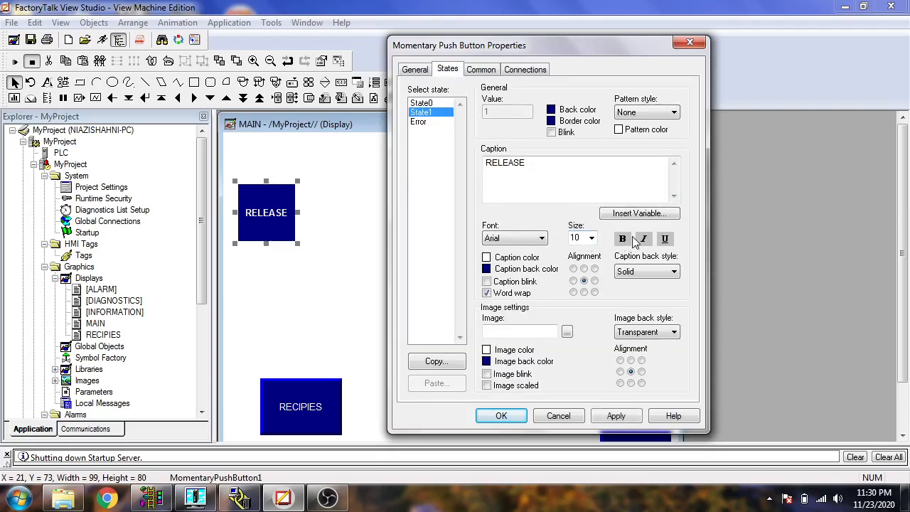
{"action": "left_click", "coordinate": [660, 271]}
{"action": "left_click", "coordinate": [655, 315]}
{"action": "left_click", "coordinate": [643, 239]}
{"action": "left_click", "coordinate": [616, 416]}
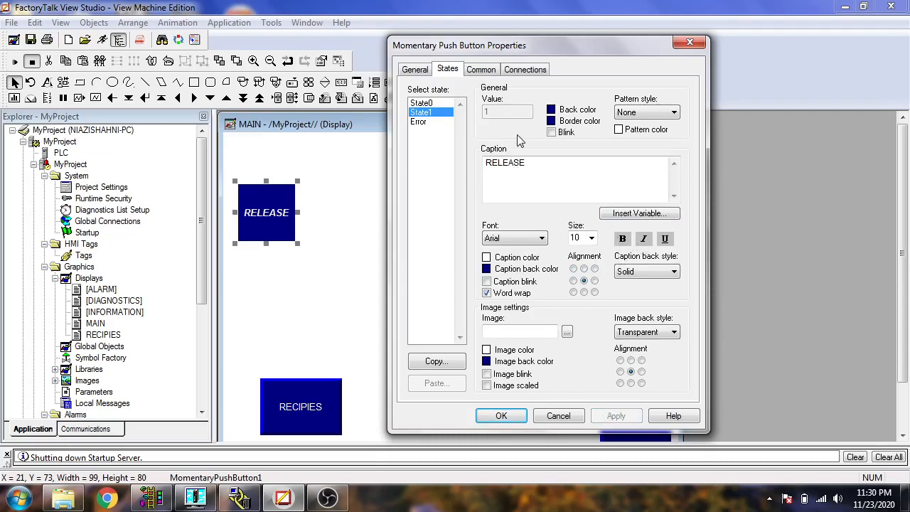
Step: Connect the push button's Value to the START tag and apply the connection
{"action": "left_click", "coordinate": [489, 70]}
{"action": "left_click", "coordinate": [523, 70]}
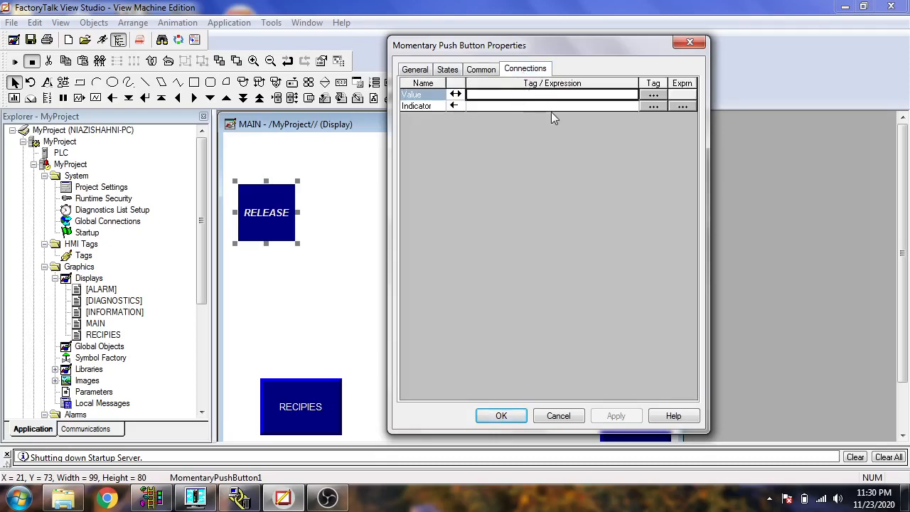
{"action": "left_click", "coordinate": [652, 96]}
{"action": "double_click", "coordinate": [469, 133]}
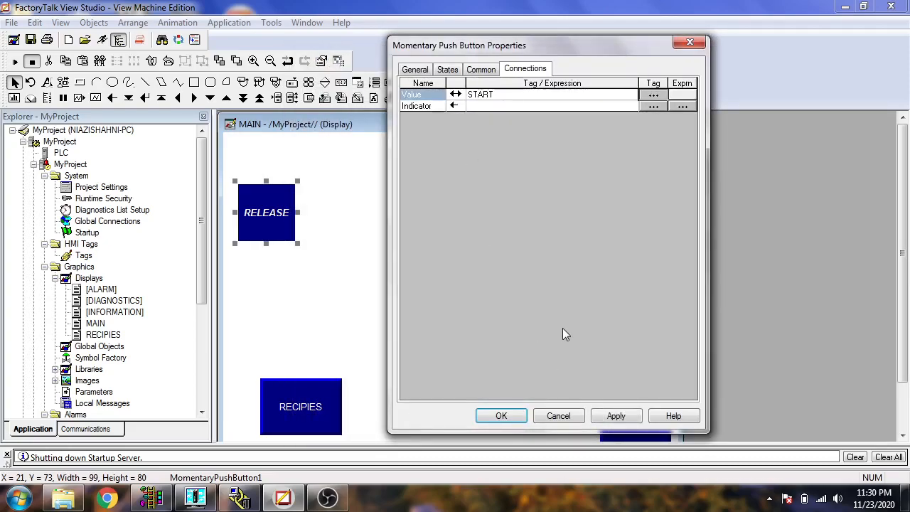
{"action": "left_click", "coordinate": [615, 416]}
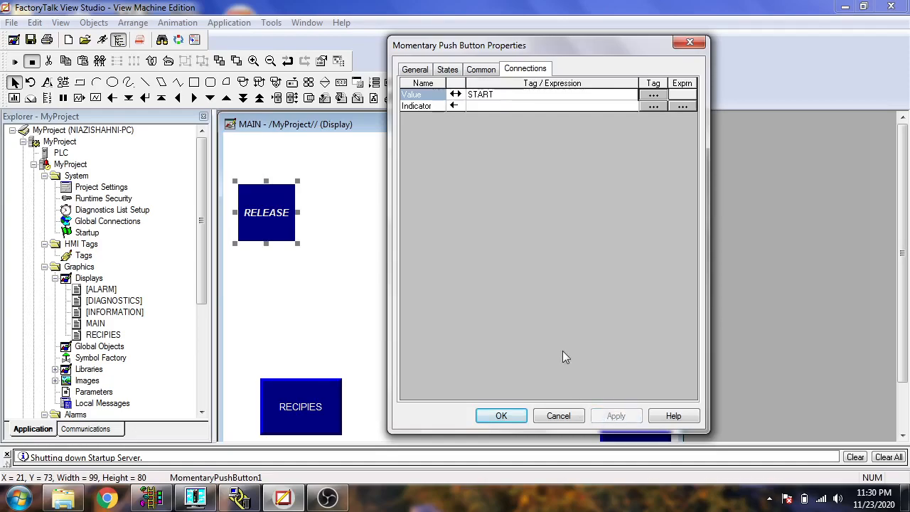
Step: Change the State1 caption of the push button to START
{"action": "left_click", "coordinate": [416, 69]}
{"action": "left_click", "coordinate": [448, 69]}
{"action": "left_click_drag", "start_coordinate": [532, 166], "coordinate": [472, 158]}
{"action": "type", "text": "START"}
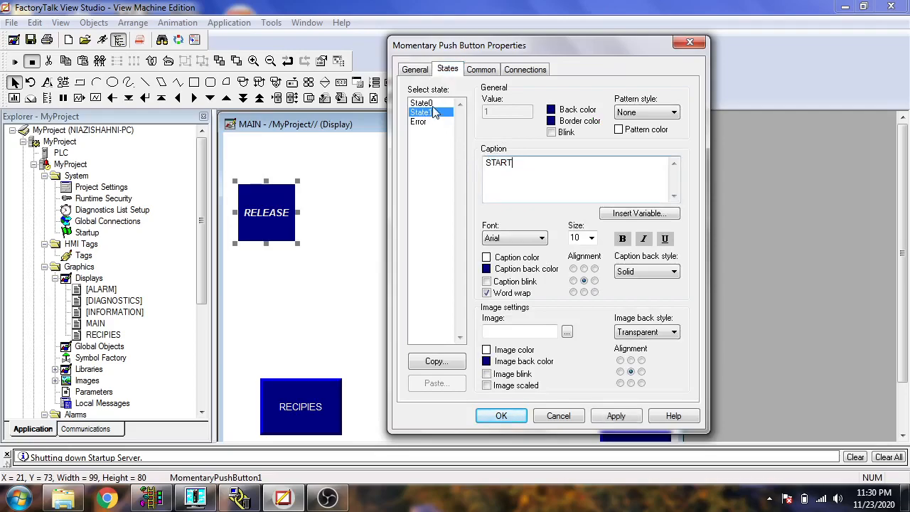
Step: Change the State0 caption to STOP, apply it and close the push button's properties
{"action": "left_click", "coordinate": [420, 103]}
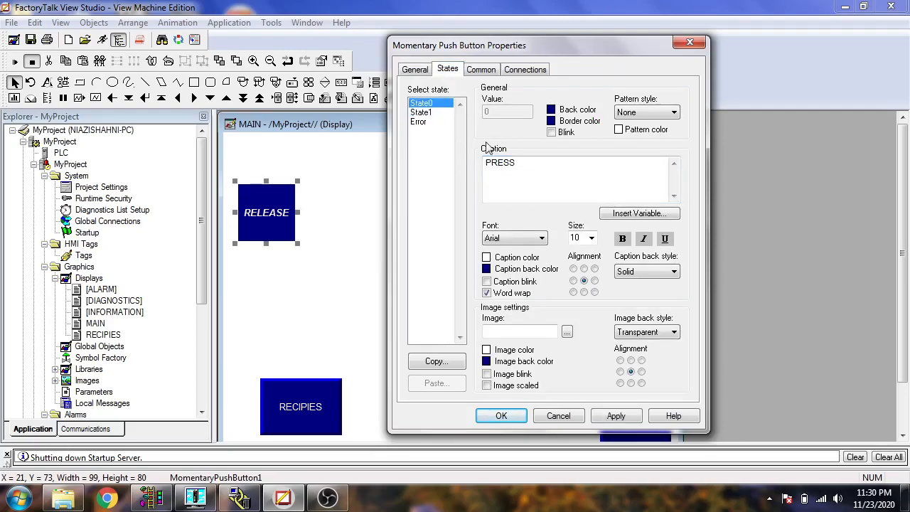
{"action": "left_click_drag", "start_coordinate": [519, 163], "coordinate": [460, 165]}
{"action": "type", "text": "ST"}
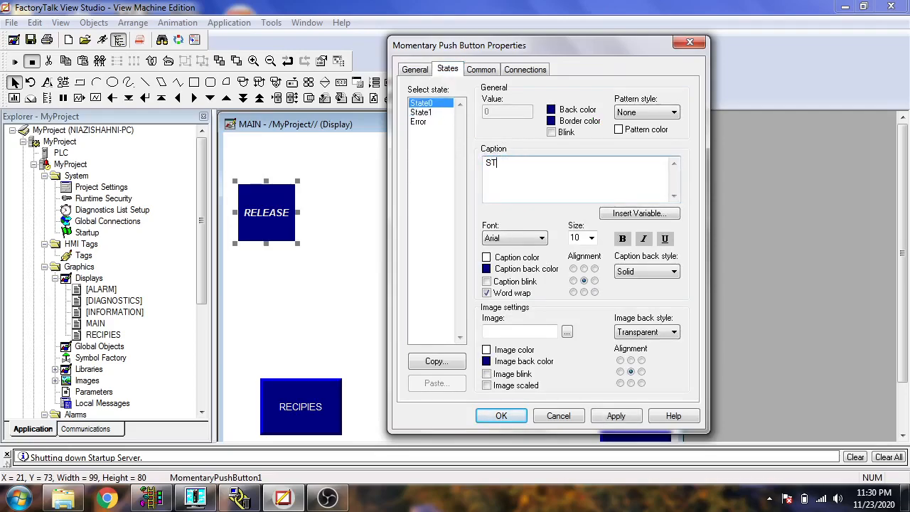
{"action": "type", "text": "OP"}
{"action": "left_click", "coordinate": [615, 415]}
{"action": "left_click", "coordinate": [525, 417]}
Step: Move the push button to about X 24, Y 20 and place a copy of it below at about X 29, Y 150
{"action": "left_click_drag", "start_coordinate": [282, 217], "coordinate": [276, 184]}
{"action": "right_click", "coordinate": [275, 180]}
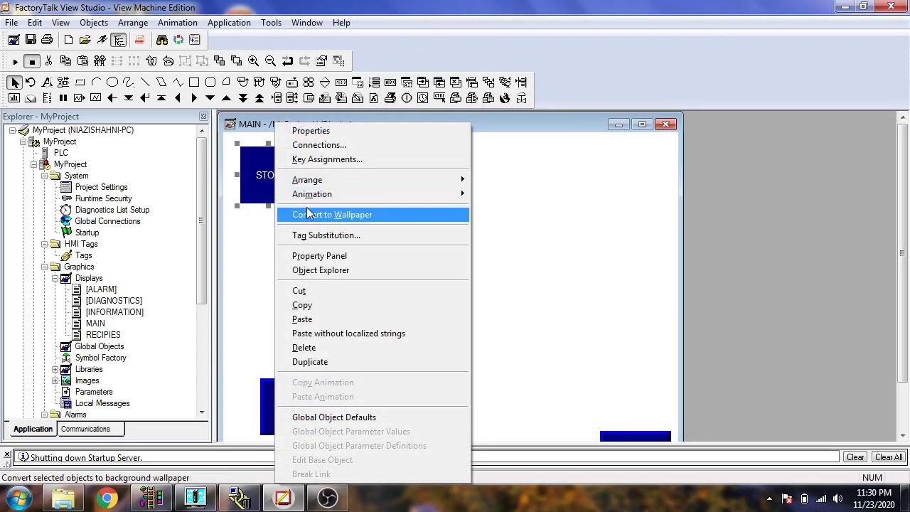
{"action": "left_click", "coordinate": [298, 304]}
{"action": "right_click", "coordinate": [275, 264]}
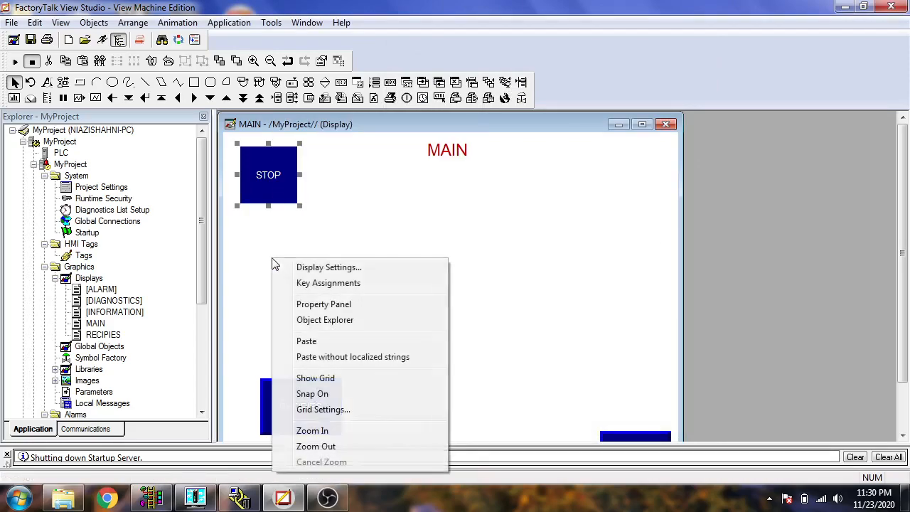
{"action": "left_click", "coordinate": [298, 342]}
{"action": "left_click_drag", "start_coordinate": [282, 187], "coordinate": [276, 269]}
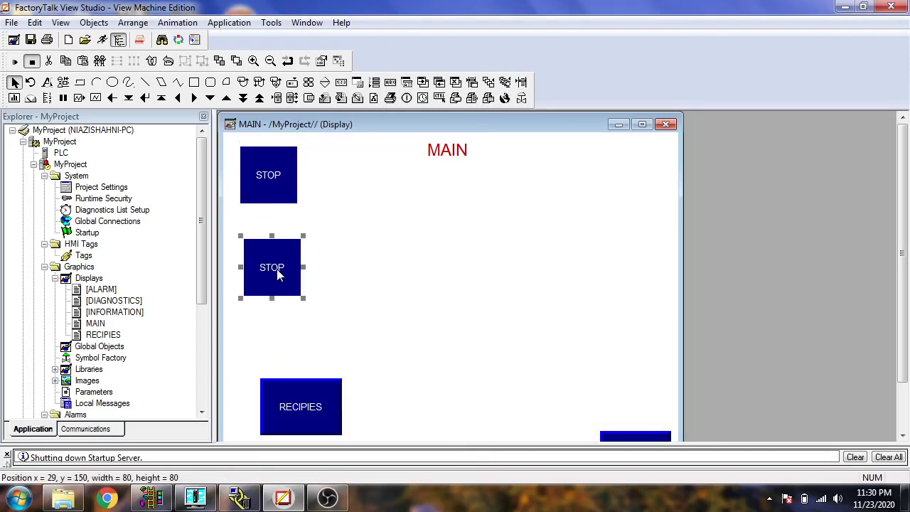
Step: Set the State1 caption of the copied push button to STOP
{"action": "double_click", "coordinate": [273, 266]}
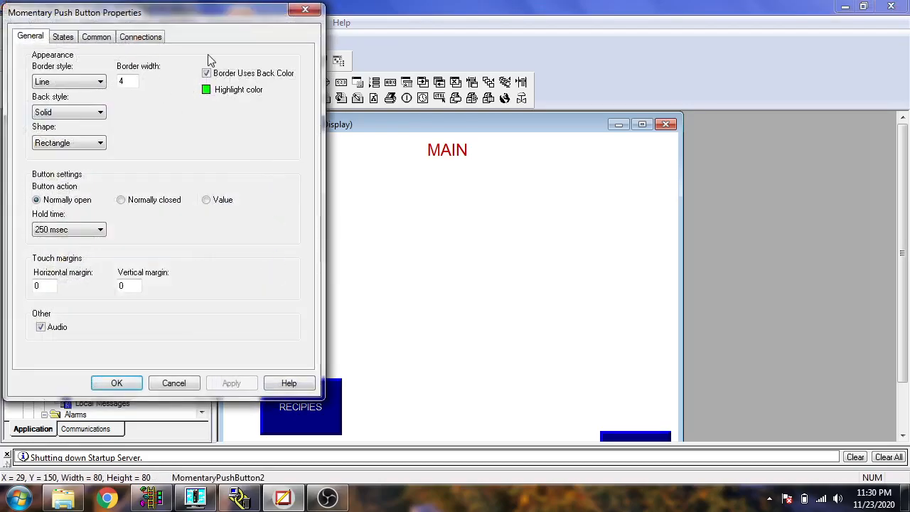
{"action": "left_click_drag", "start_coordinate": [263, 15], "coordinate": [622, 52]}
{"action": "left_click", "coordinate": [428, 72]}
{"action": "left_click", "coordinate": [421, 117]}
{"action": "left_click", "coordinate": [420, 107]}
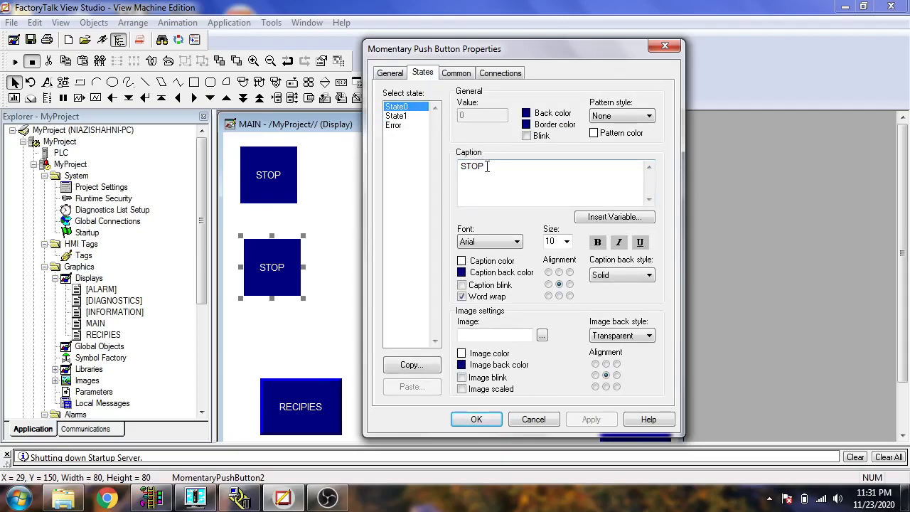
{"action": "left_click", "coordinate": [409, 116]}
{"action": "left_click_drag", "start_coordinate": [489, 165], "coordinate": [442, 169]}
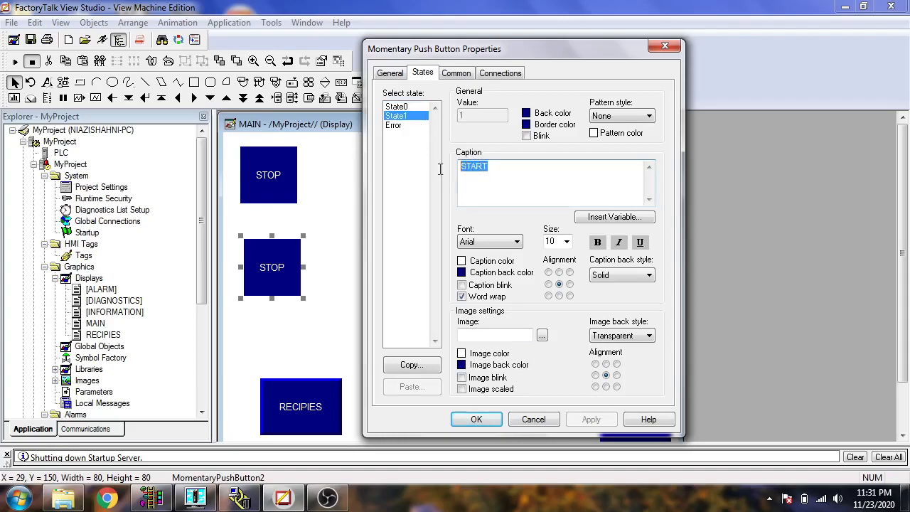
{"action": "type", "text": "STOP"}
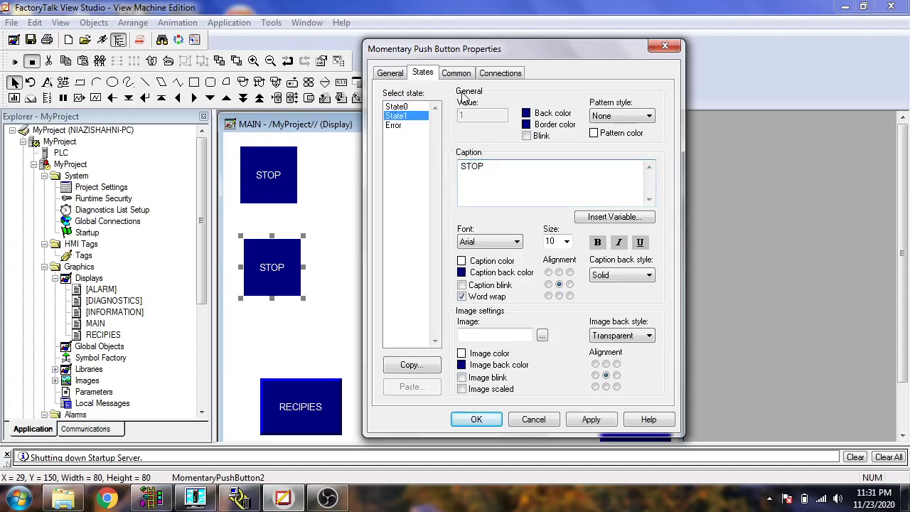
Step: Connect the copied button's Value to the STOP tag, apply it and close the properties
{"action": "left_click", "coordinate": [499, 72]}
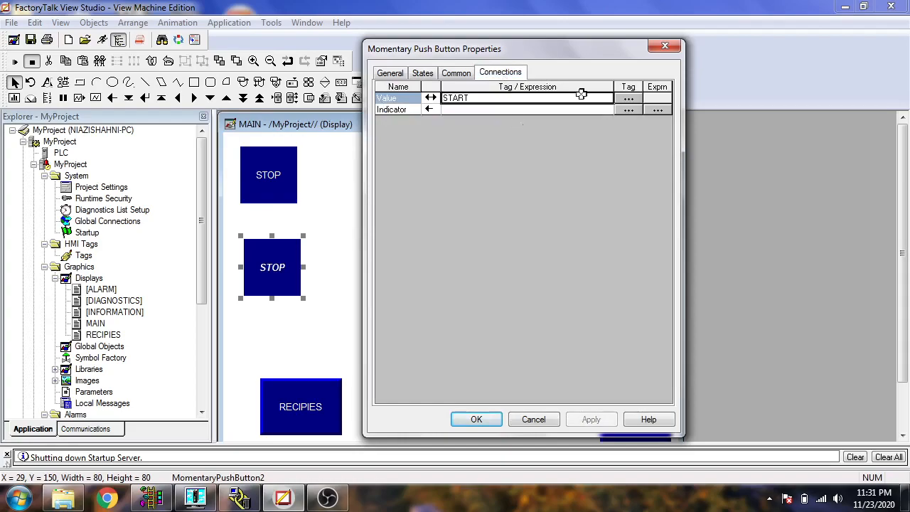
{"action": "left_click", "coordinate": [630, 100]}
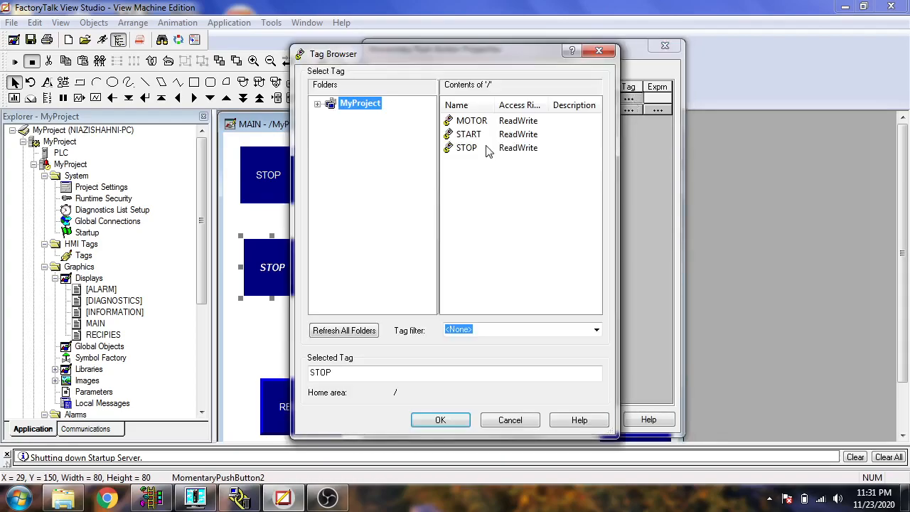
{"action": "double_click", "coordinate": [488, 149]}
{"action": "left_click", "coordinate": [587, 420]}
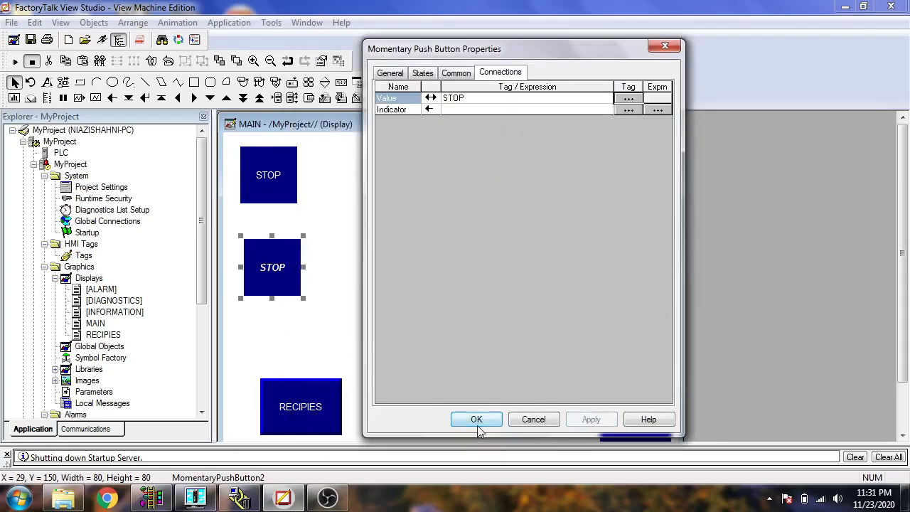
{"action": "left_click", "coordinate": [476, 420]}
Step: Change the upper push button's State0 caption to START, apply it and close the properties
{"action": "double_click", "coordinate": [265, 184]}
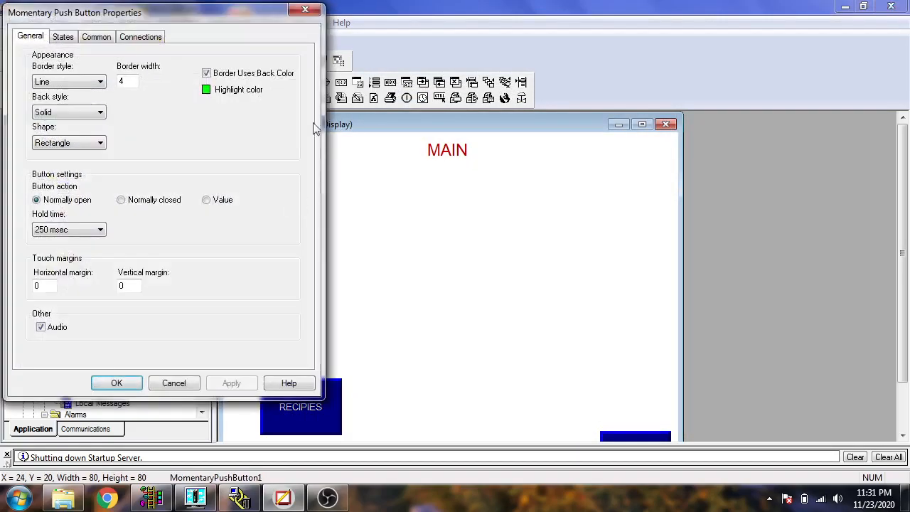
{"action": "left_click", "coordinate": [65, 37]}
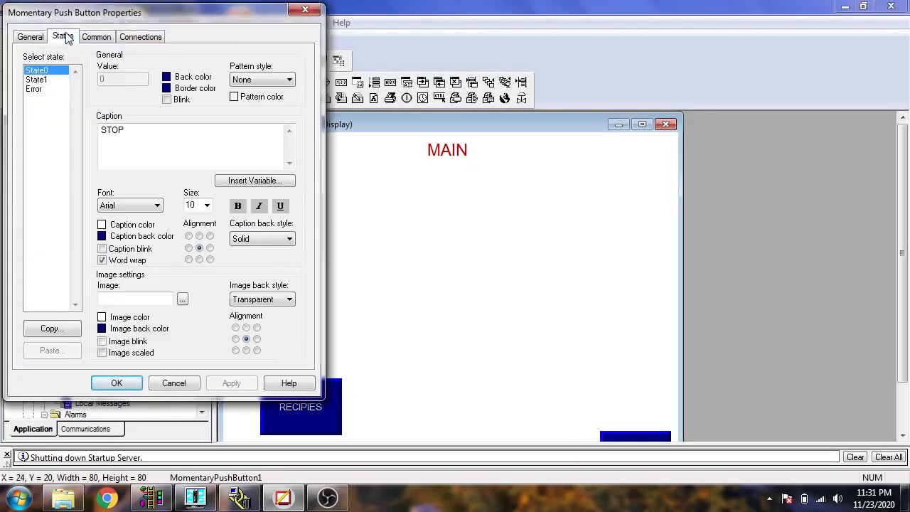
{"action": "left_click", "coordinate": [60, 81]}
{"action": "left_click", "coordinate": [58, 72]}
{"action": "left_click_drag", "start_coordinate": [122, 131], "coordinate": [105, 131]}
{"action": "type", "text": "TART"}
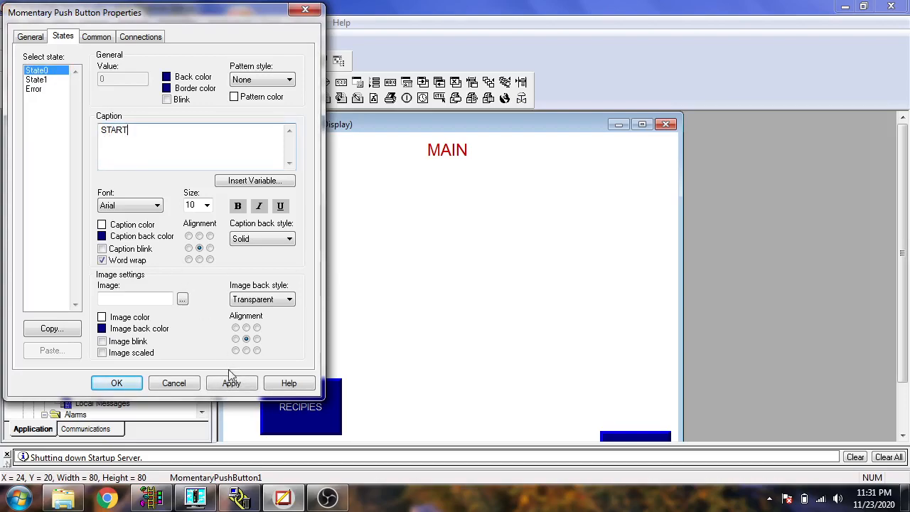
{"action": "left_click", "coordinate": [231, 381]}
{"action": "left_click", "coordinate": [127, 383]}
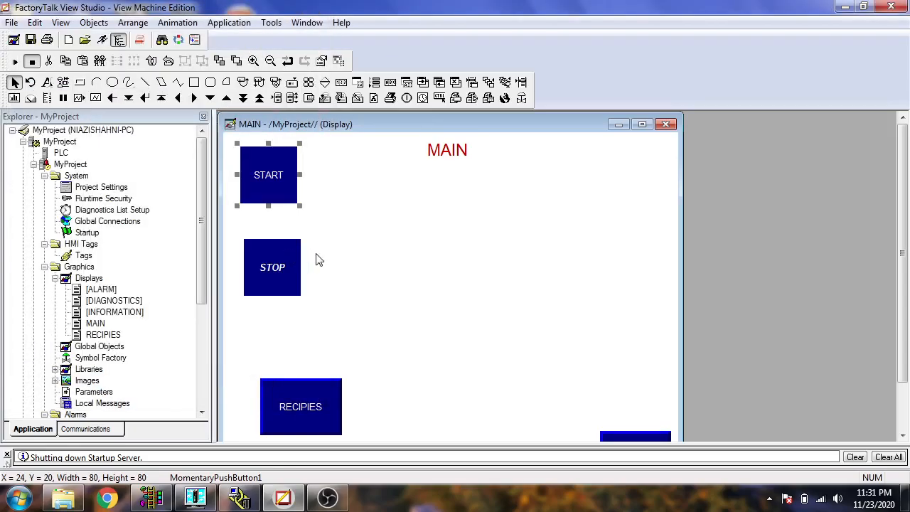
Step: Move the STOP button up to about X 25, Y 113 and turn off bold for its State1 caption
{"action": "left_click", "coordinate": [289, 269]}
{"action": "left_click_drag", "start_coordinate": [289, 269], "coordinate": [284, 238]}
{"action": "double_click", "coordinate": [284, 239]}
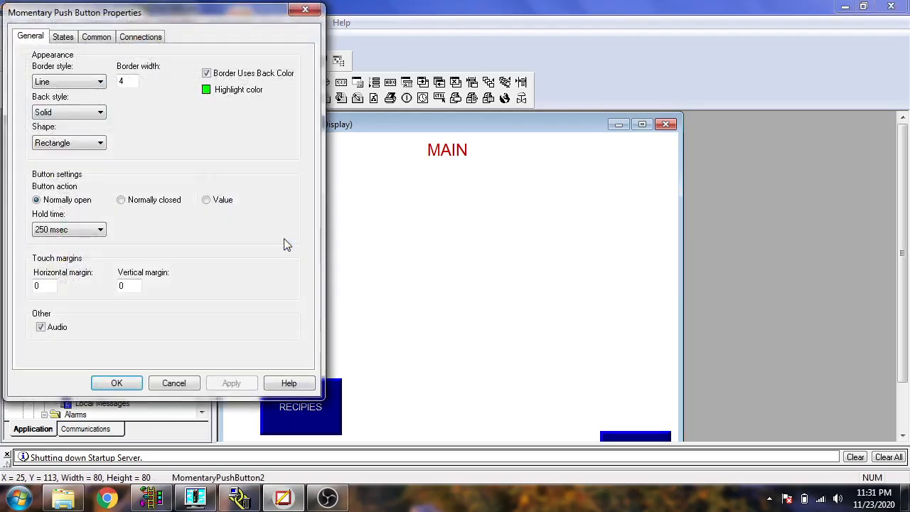
{"action": "left_click", "coordinate": [76, 37]}
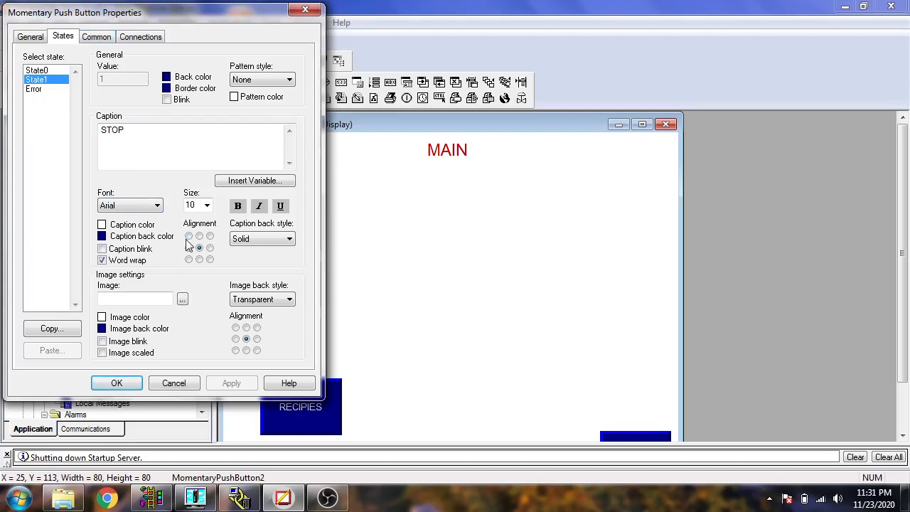
{"action": "left_click", "coordinate": [57, 72]}
{"action": "left_click", "coordinate": [57, 78]}
{"action": "left_click", "coordinate": [56, 72]}
{"action": "left_click", "coordinate": [57, 79]}
{"action": "left_click", "coordinate": [56, 71]}
{"action": "left_click", "coordinate": [57, 79]}
{"action": "left_click", "coordinate": [117, 383]}
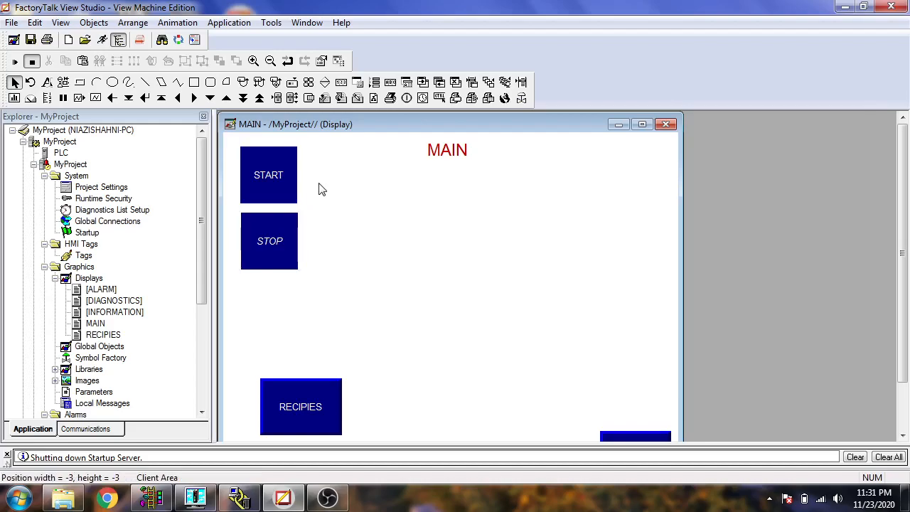
Step: Draw a rectangular multistate indicator below the MAIN title on the display
{"action": "left_click", "coordinate": [94, 22]}
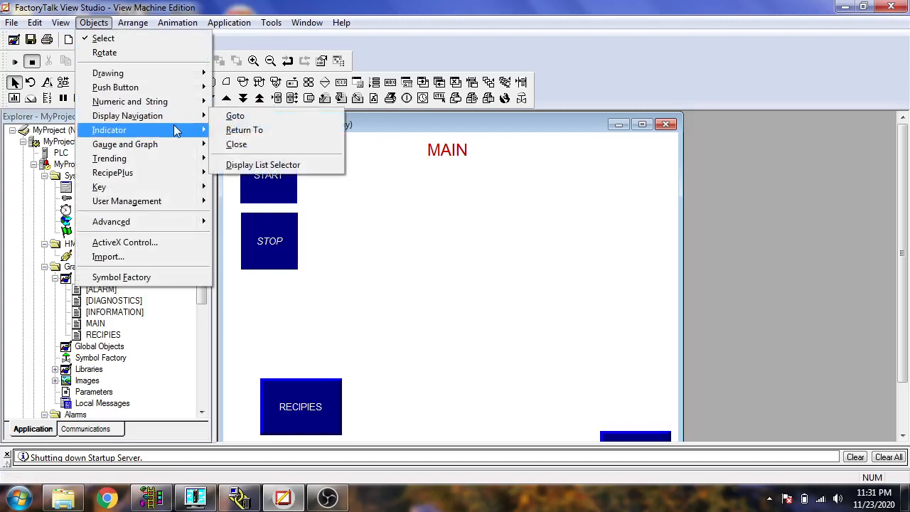
{"action": "mouse_move", "coordinate": [183, 130]}
{"action": "left_click", "coordinate": [238, 131]}
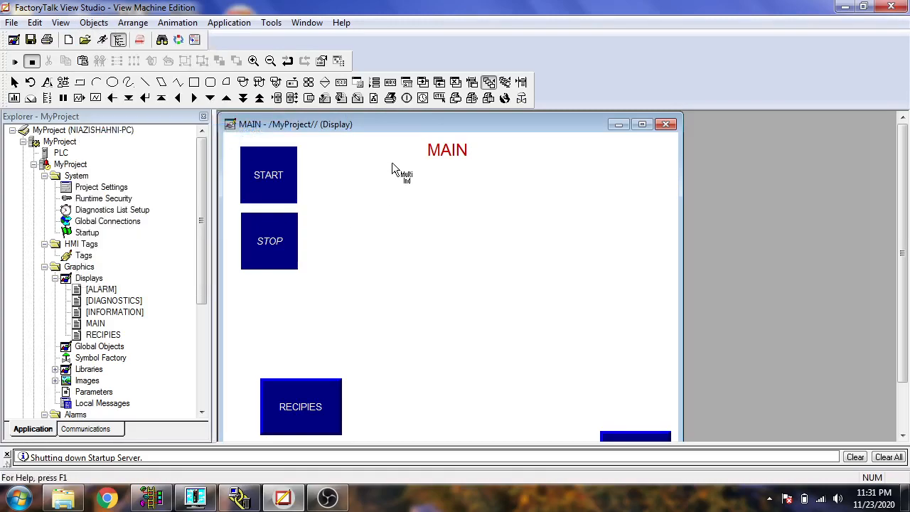
{"action": "left_click_drag", "start_coordinate": [420, 184], "coordinate": [522, 221]}
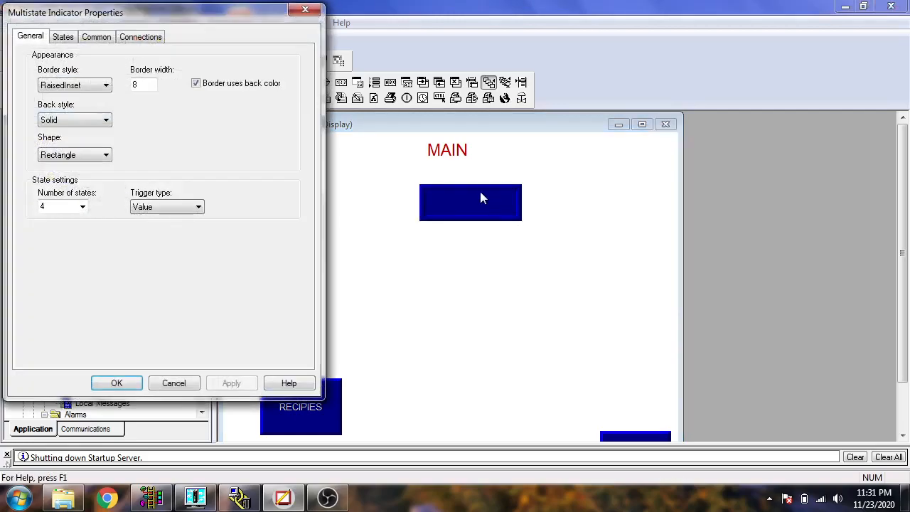
Step: Set the multistate indicator's State1 caption to ON and its State0 caption to OFF
{"action": "left_click", "coordinate": [68, 37]}
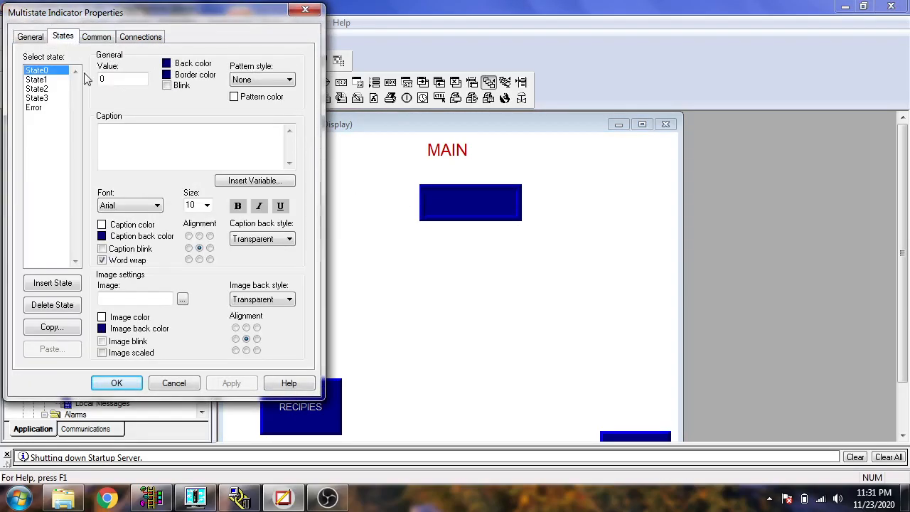
{"action": "left_click", "coordinate": [37, 80]}
{"action": "left_click", "coordinate": [62, 70]}
{"action": "left_click", "coordinate": [59, 78]}
{"action": "left_click", "coordinate": [120, 140]}
{"action": "type", "text": "ON"}
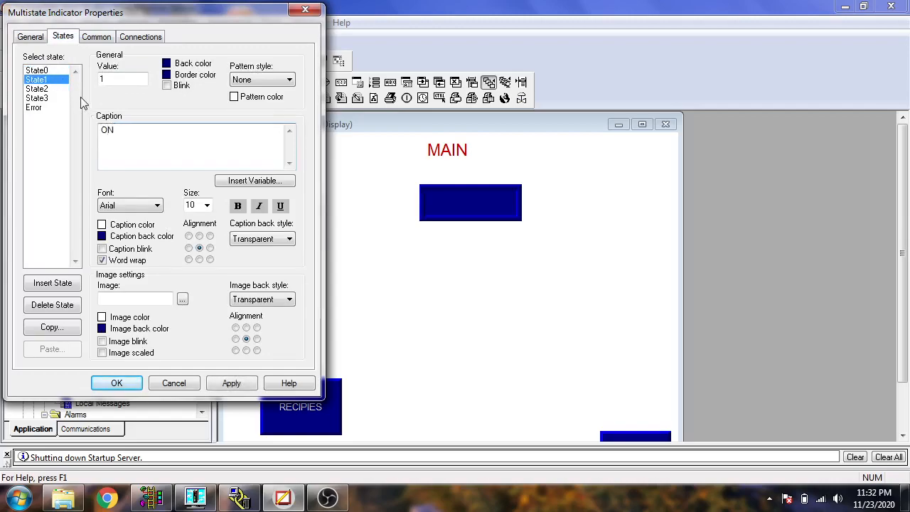
{"action": "left_click", "coordinate": [61, 70]}
{"action": "left_click", "coordinate": [125, 127]}
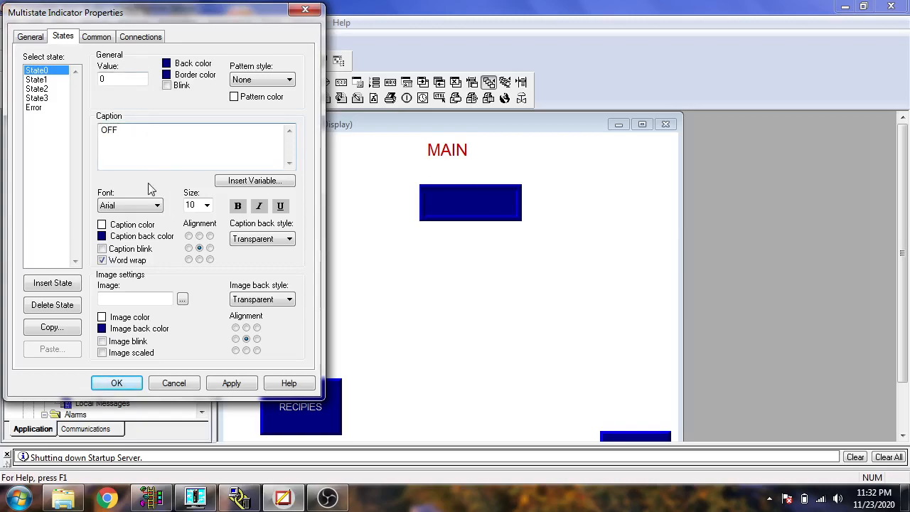
{"action": "left_click", "coordinate": [102, 226]}
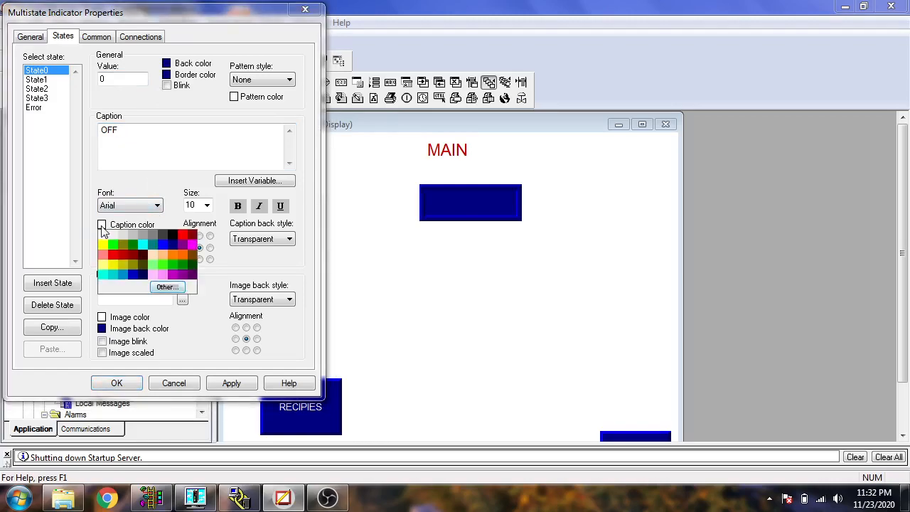
{"action": "left_click", "coordinate": [102, 226]}
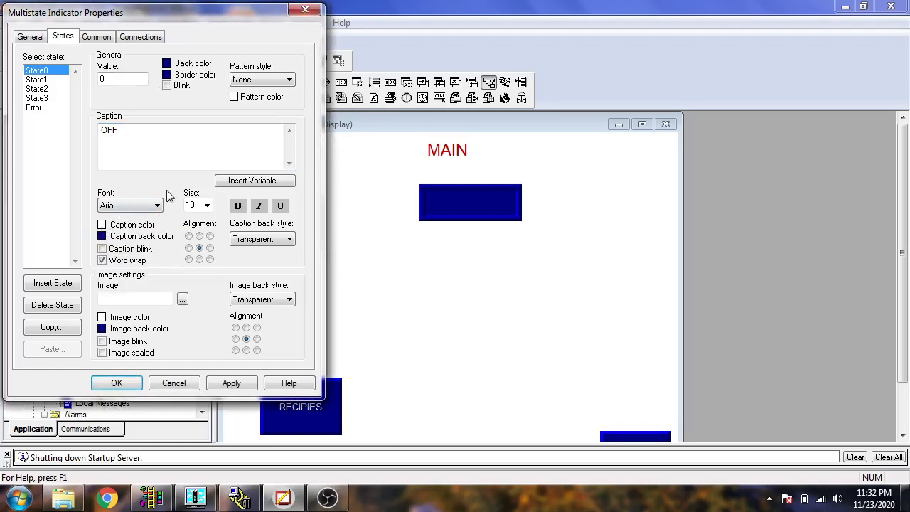
Step: Connect the multistate indicator to the MOTOR tag, apply it and close the properties after reviewing its general and state settings
{"action": "left_click", "coordinate": [159, 40]}
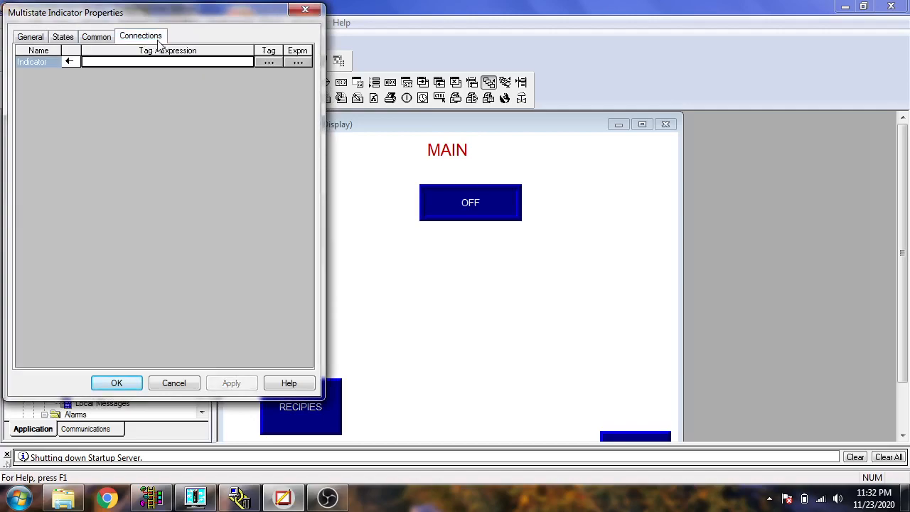
{"action": "left_click", "coordinate": [268, 62]}
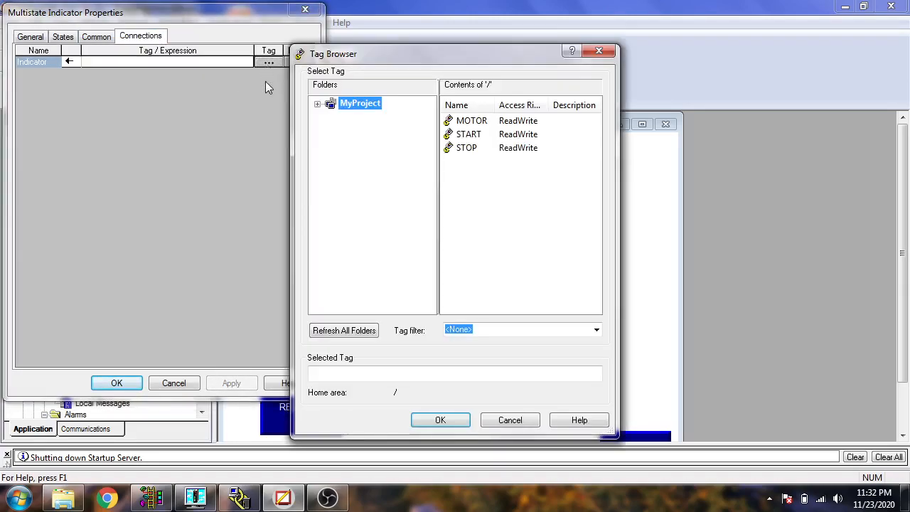
{"action": "double_click", "coordinate": [480, 123]}
{"action": "left_click", "coordinate": [231, 382]}
{"action": "left_click_drag", "start_coordinate": [225, 16], "coordinate": [498, 33]}
{"action": "left_click", "coordinate": [317, 53]}
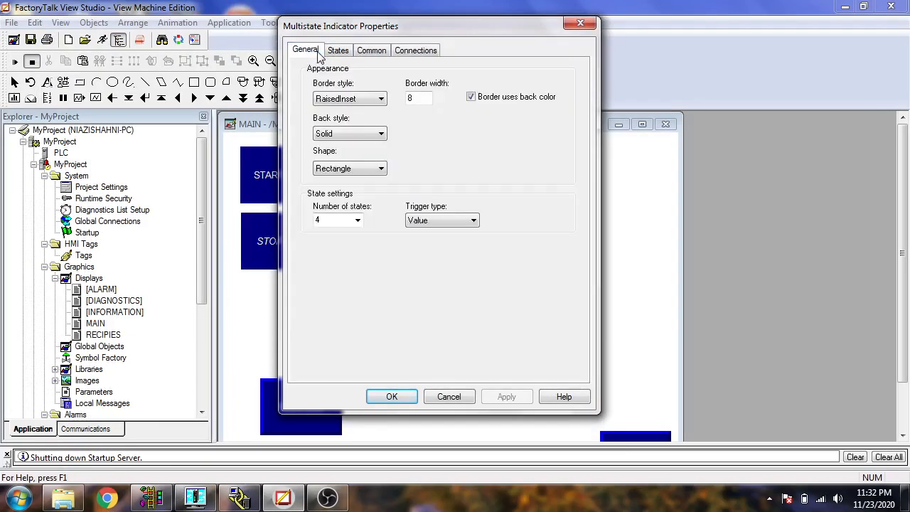
{"action": "left_click", "coordinate": [338, 51]}
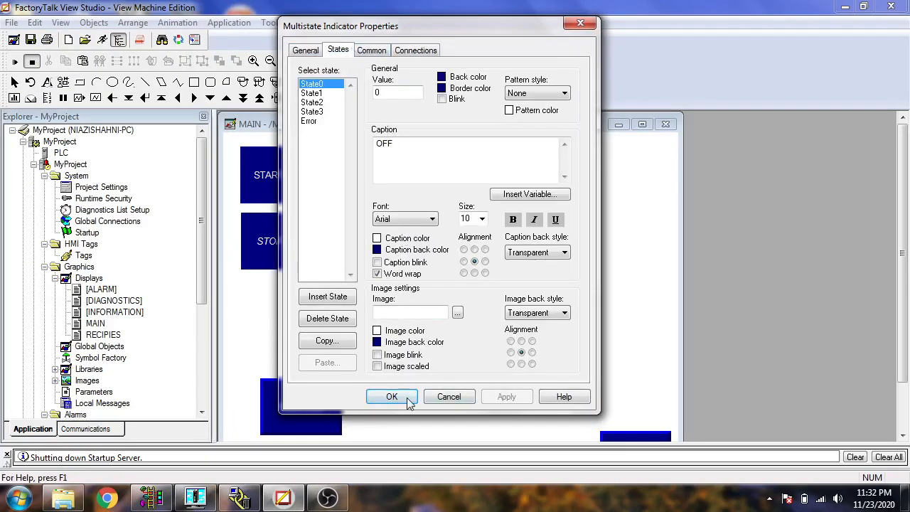
{"action": "left_click", "coordinate": [384, 396]}
Step: Check which tags the START and STOP push buttons' Value connections use, closing each button's properties
{"action": "left_click", "coordinate": [269, 201]}
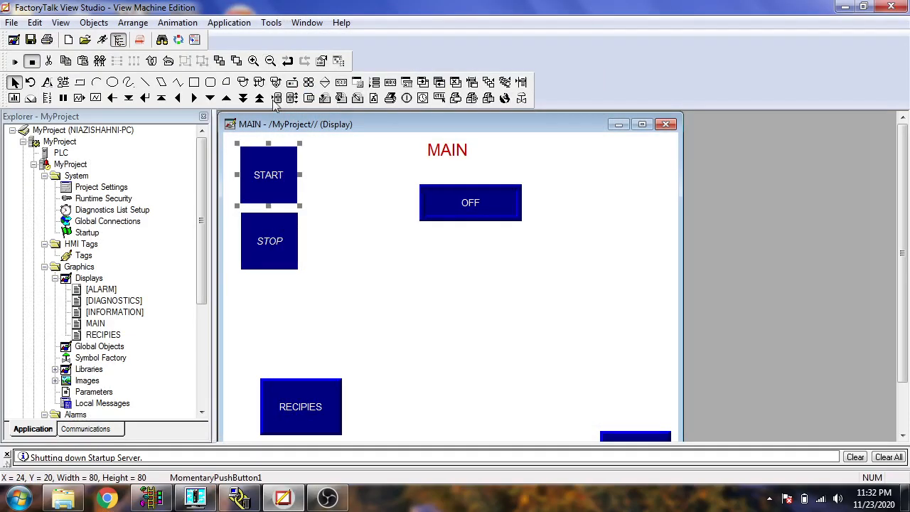
{"action": "double_click", "coordinate": [282, 158]}
{"action": "left_click", "coordinate": [156, 40]}
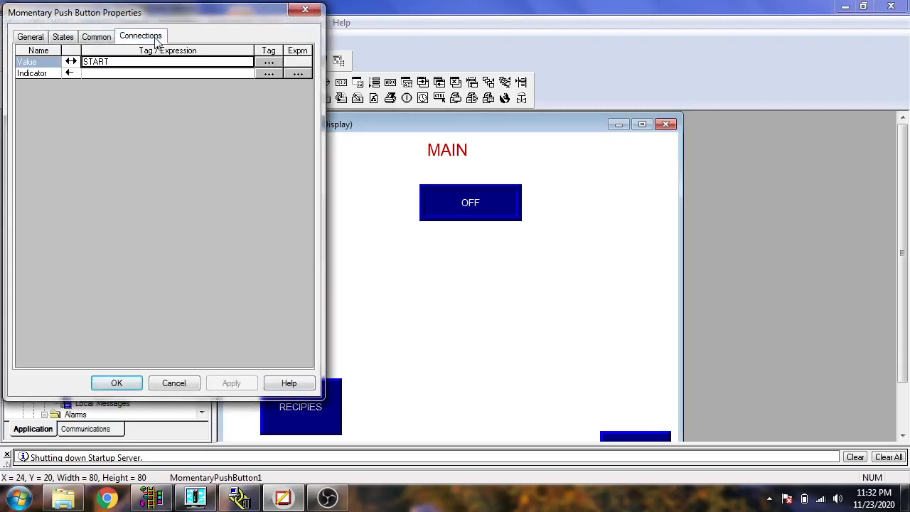
{"action": "left_click", "coordinate": [126, 383]}
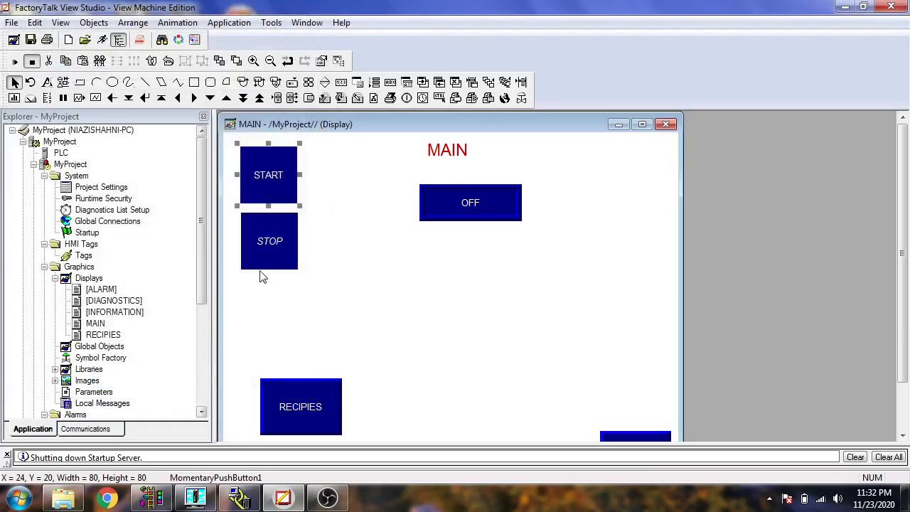
{"action": "double_click", "coordinate": [270, 241]}
{"action": "left_click", "coordinate": [159, 36]}
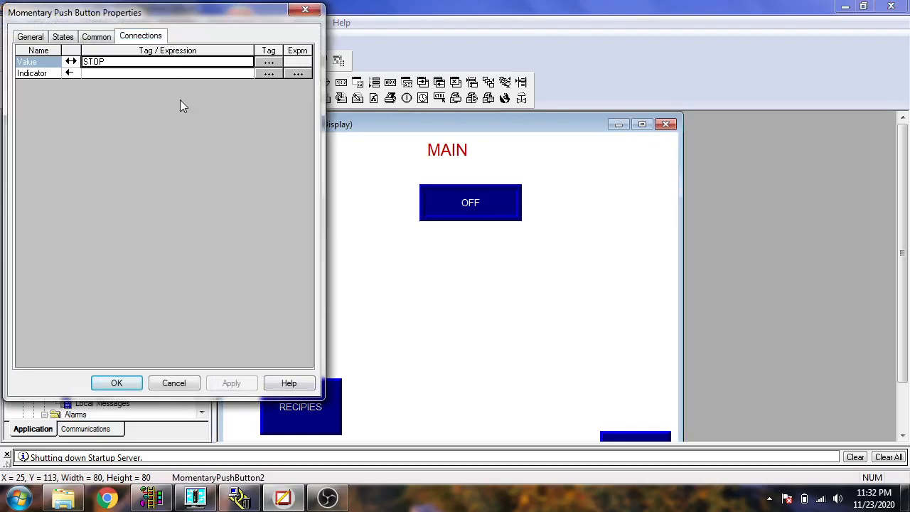
{"action": "left_click", "coordinate": [116, 383]}
{"action": "left_click", "coordinate": [349, 287]}
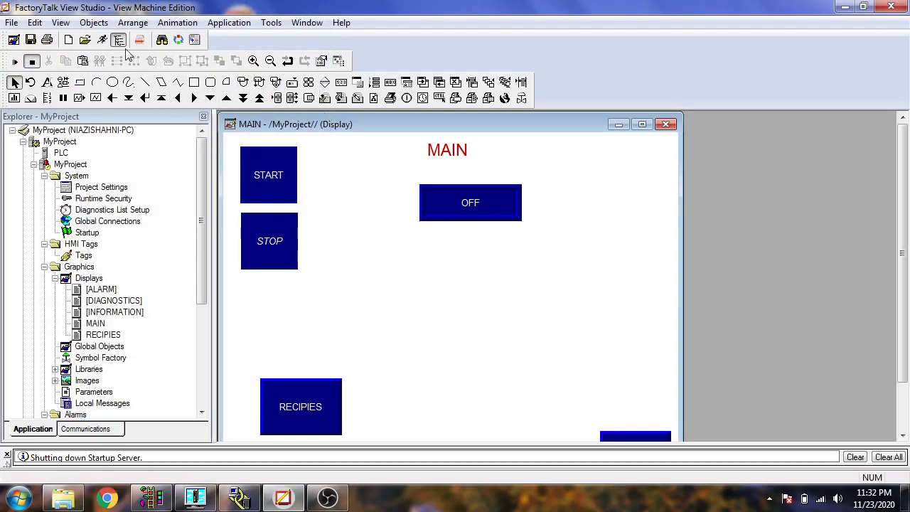
Step: Test-run the application, saving the changes to the MAIN display
{"action": "left_click", "coordinate": [104, 41]}
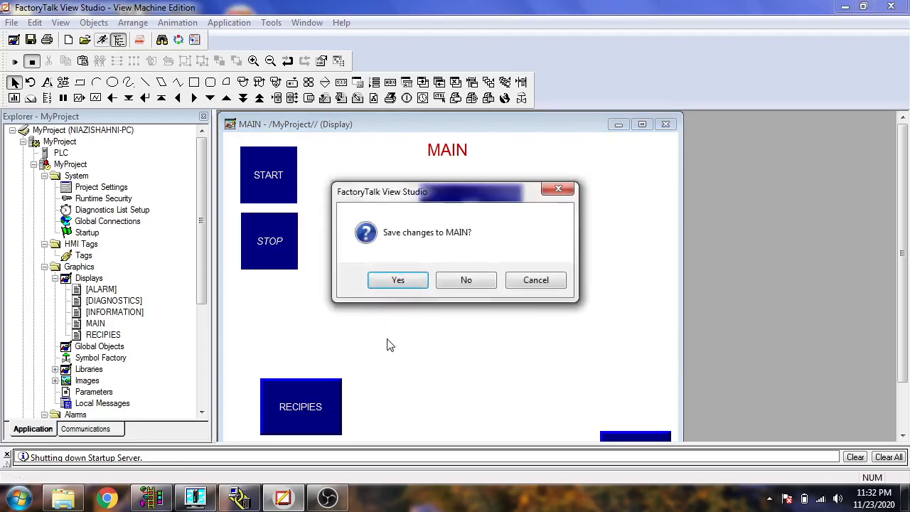
{"action": "left_click", "coordinate": [411, 283]}
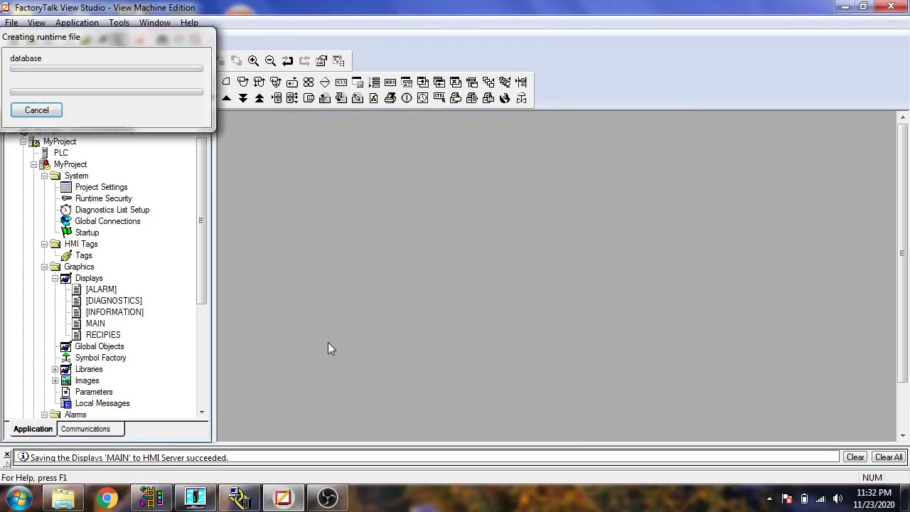
{"action": "left_click", "coordinate": [161, 498]}
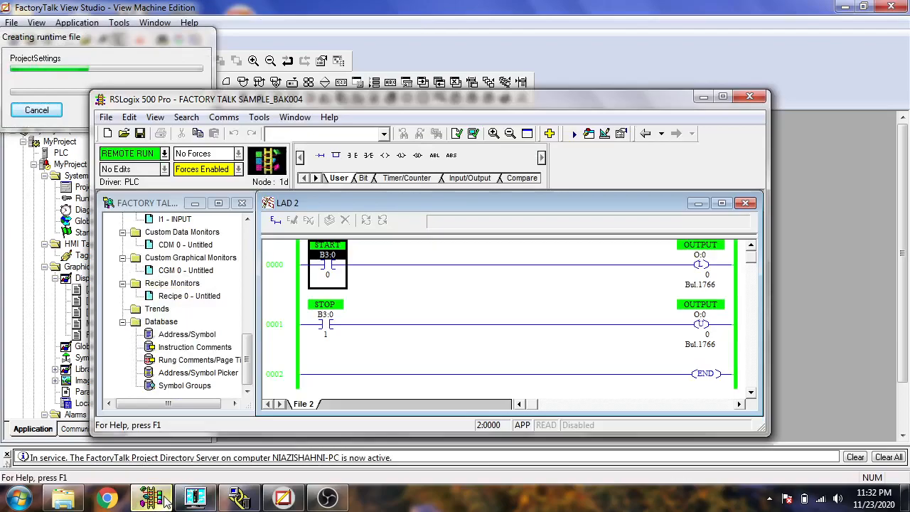
{"action": "left_click", "coordinate": [163, 499]}
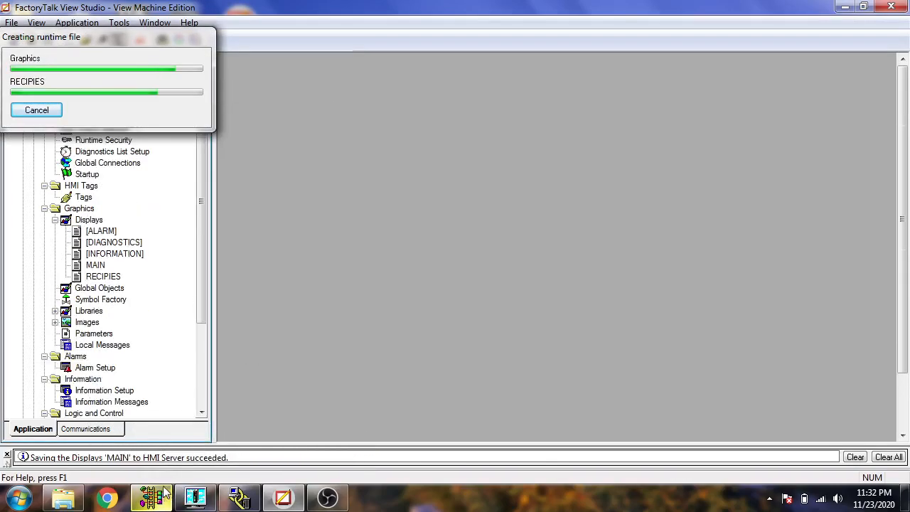
{"action": "left_click", "coordinate": [163, 497]}
{"action": "left_click", "coordinate": [162, 498]}
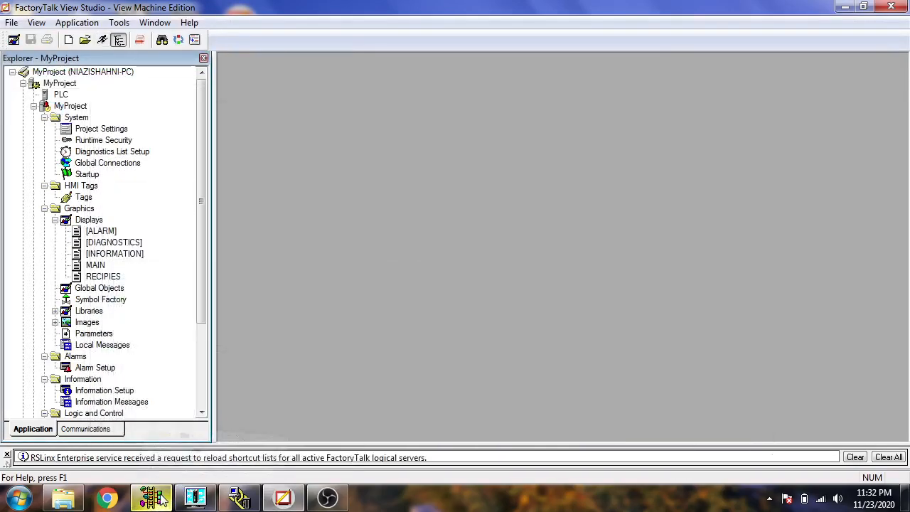
Step: Switch to the RSLogix 500 ladder window and arrange it alongside the running MAIN display
{"action": "left_click", "coordinate": [162, 498]}
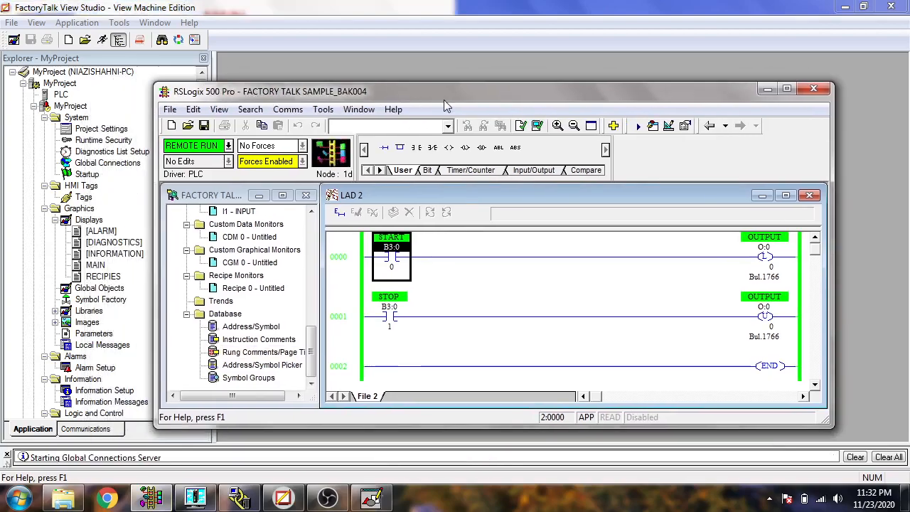
{"action": "left_click_drag", "start_coordinate": [444, 101], "coordinate": [739, 113]}
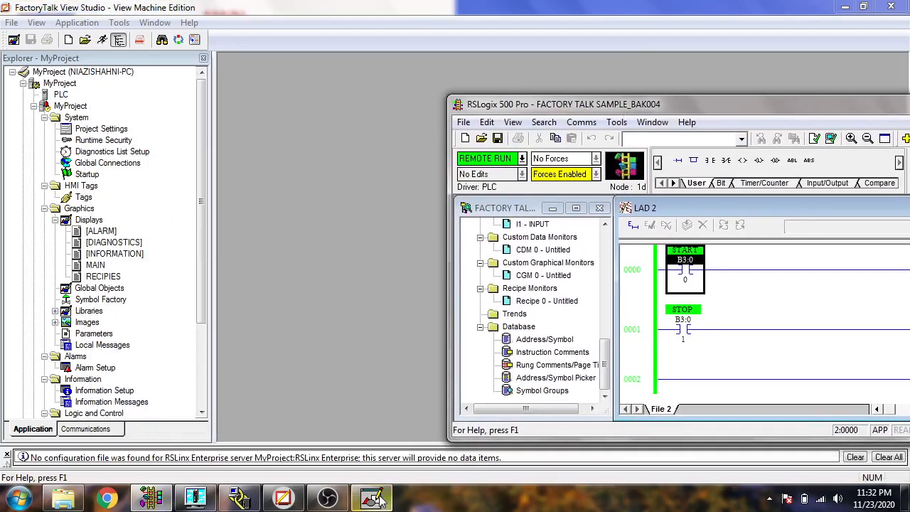
{"action": "left_click", "coordinate": [381, 499]}
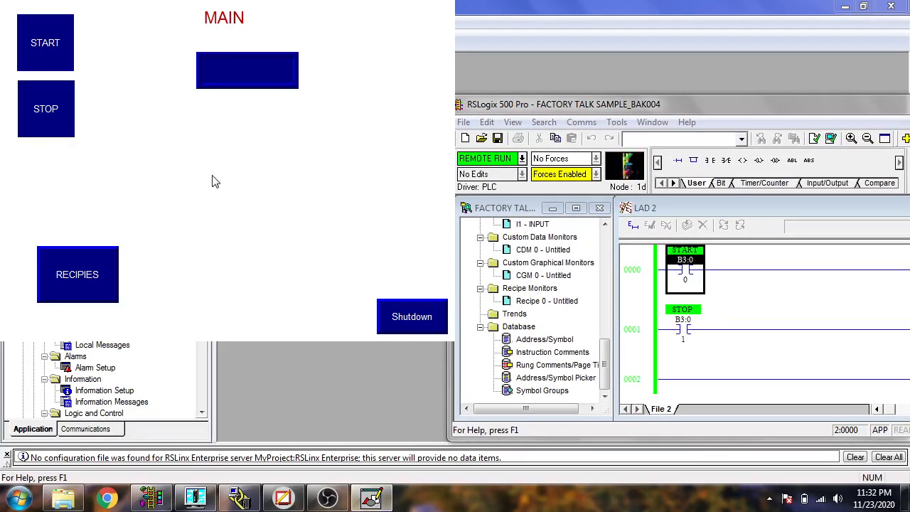
{"action": "left_click_drag", "start_coordinate": [490, 109], "coordinate": [202, 111]}
Step: Operate START and STOP on the running MAIN display to test the multistate indicator
{"action": "left_click", "coordinate": [55, 40]}
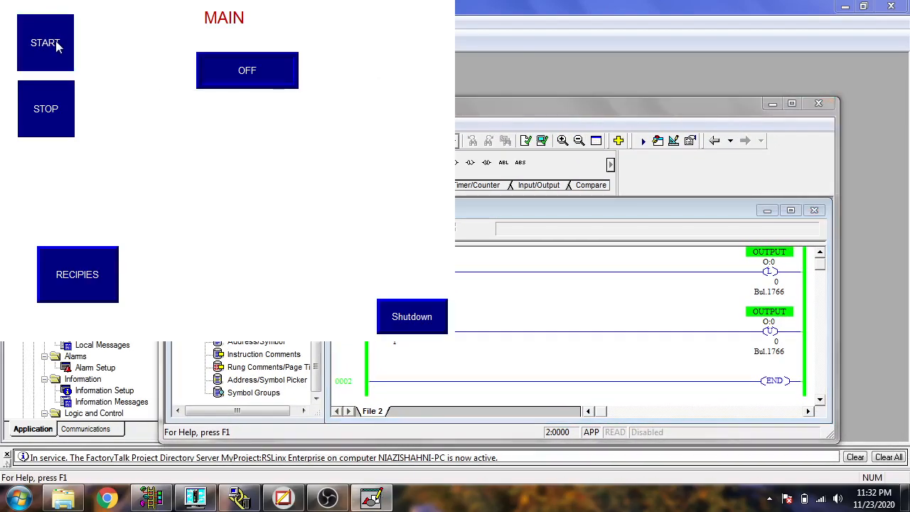
{"action": "left_click", "coordinate": [56, 44]}
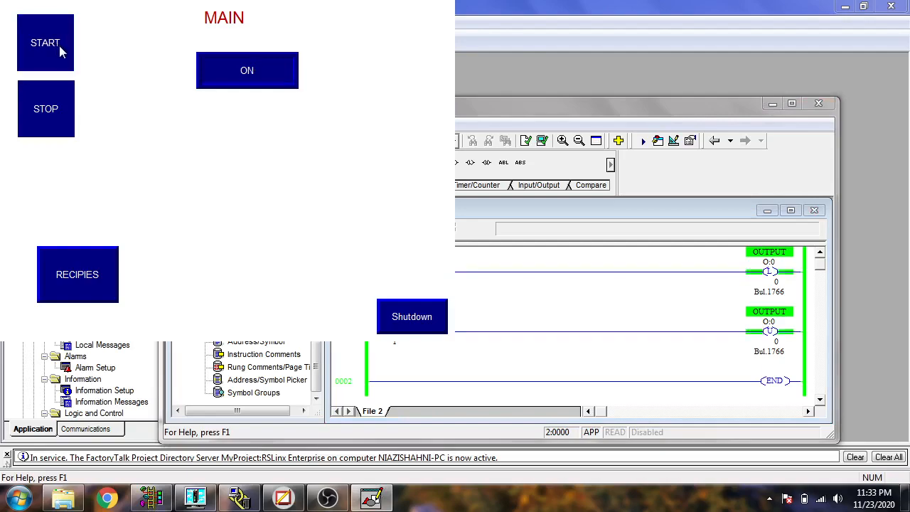
{"action": "left_click", "coordinate": [63, 117]}
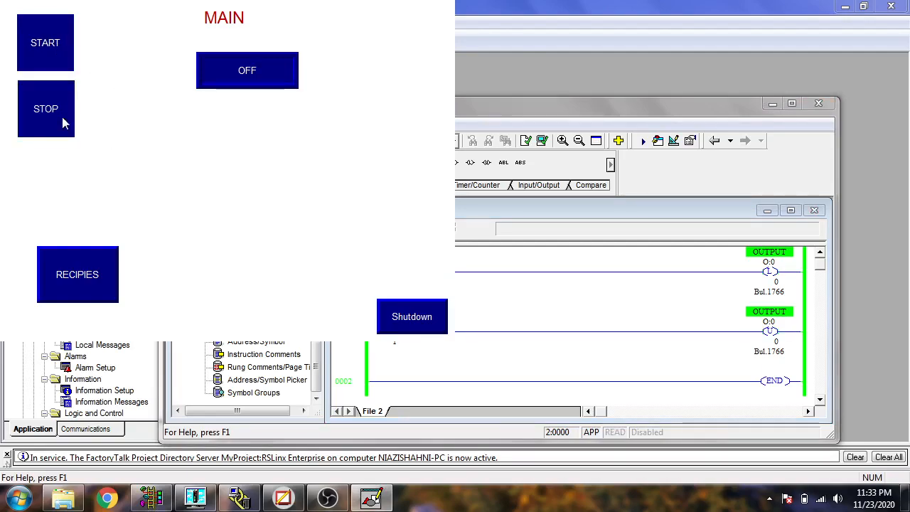
Step: Move the RSLogix 500 window lower so its rungs show, and alternate START and STOP on the running display to compare the ladder's response
{"action": "left_click_drag", "start_coordinate": [521, 110], "coordinate": [593, 233]}
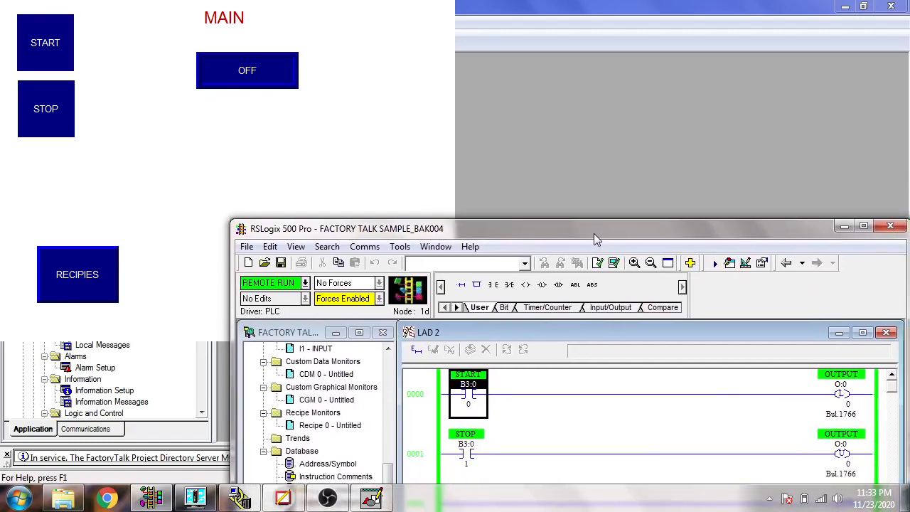
{"action": "left_click", "coordinate": [168, 143]}
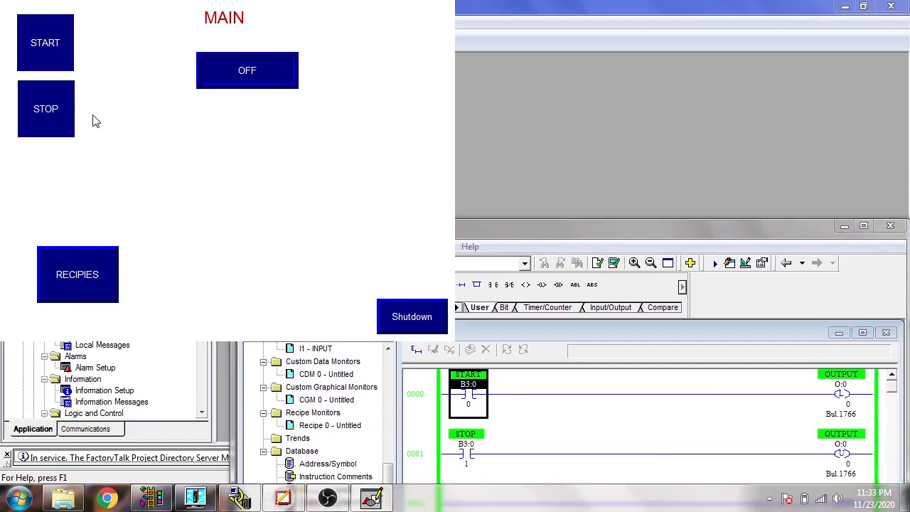
{"action": "left_click", "coordinate": [43, 44]}
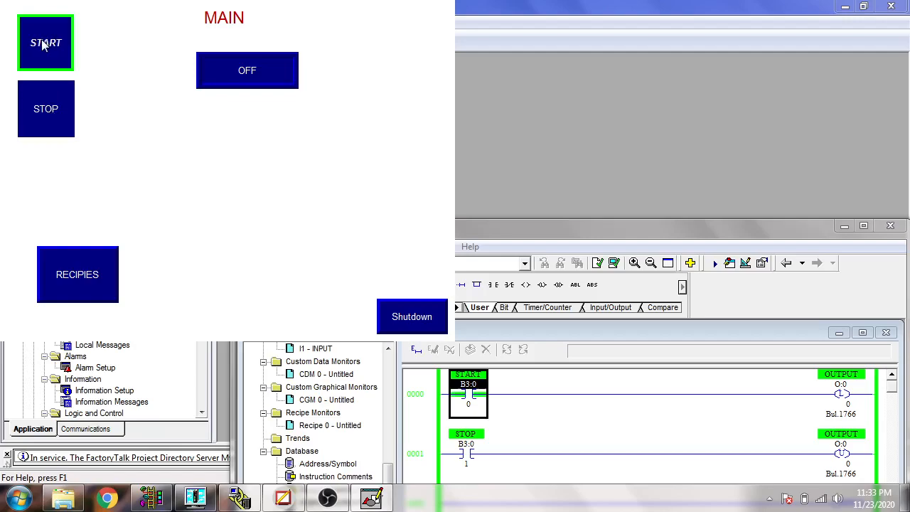
{"action": "left_click", "coordinate": [40, 129]}
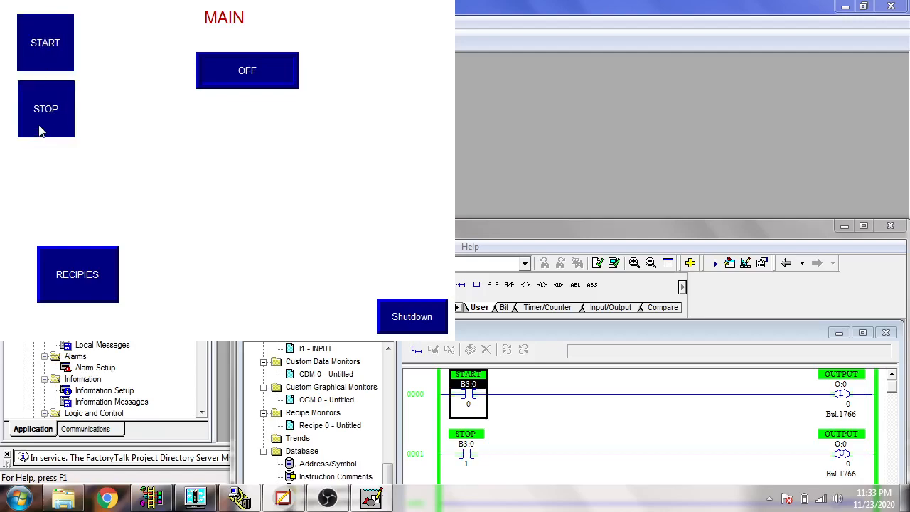
{"action": "left_click", "coordinate": [45, 43]}
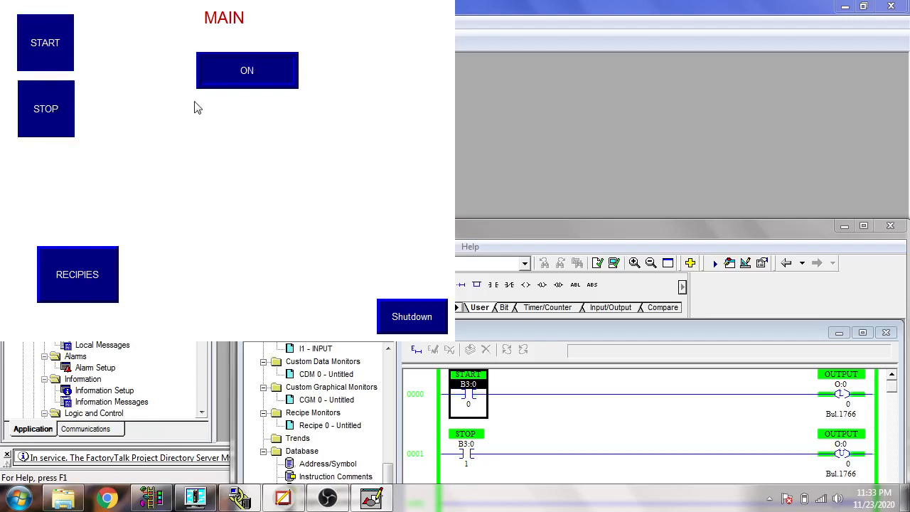
{"action": "left_click", "coordinate": [69, 108]}
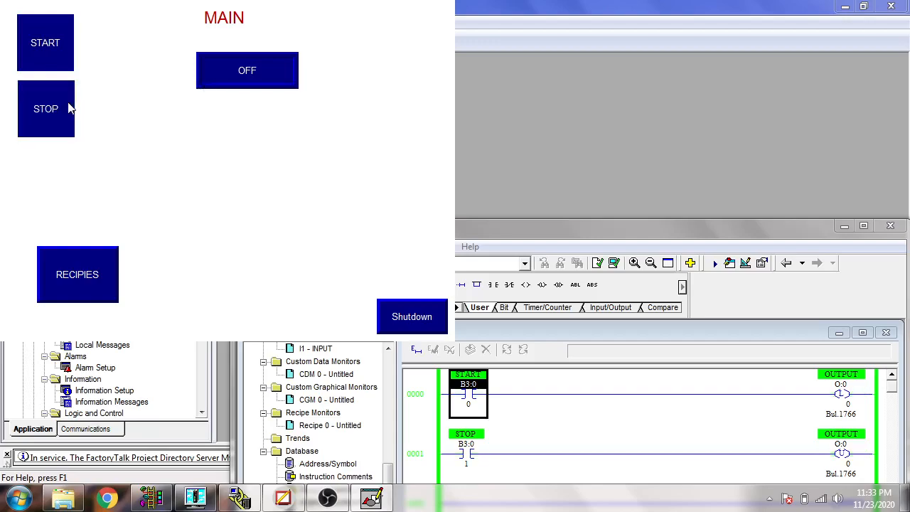
{"action": "left_click", "coordinate": [45, 41]}
{"action": "left_click", "coordinate": [45, 105]}
Step: Shut down the running application and move the RSLogix 500 window back up over the workspace
{"action": "left_click", "coordinate": [388, 318]}
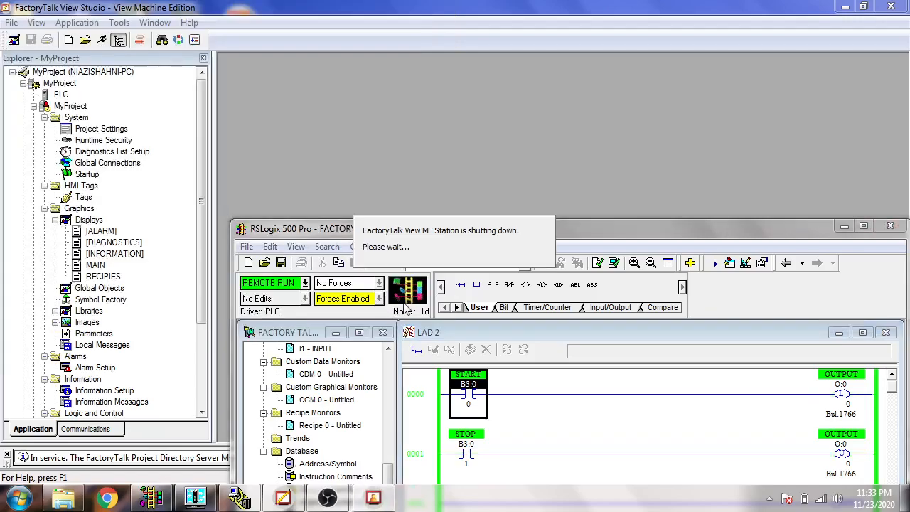
{"action": "left_click_drag", "start_coordinate": [463, 231], "coordinate": [361, 66]}
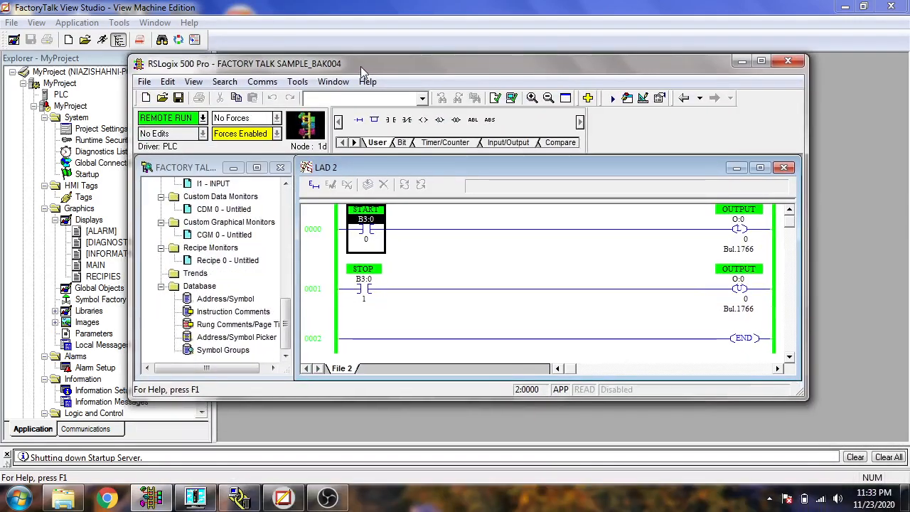